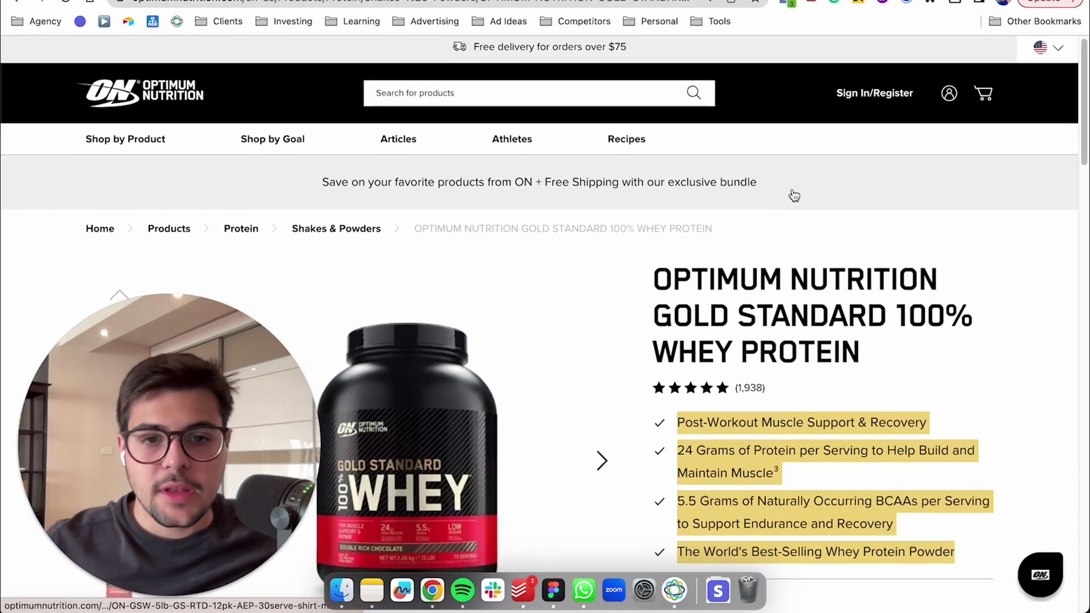
pyautogui.scroll(-1, 1025, 239)
pyautogui.scroll(-1, 1021, 246)
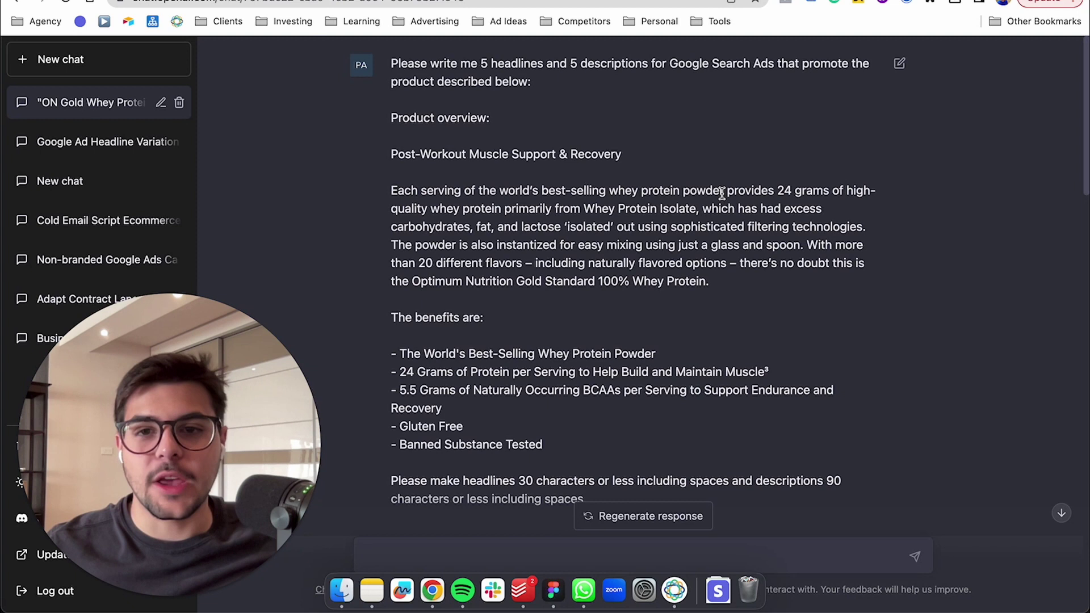
# Highlight the prompt passage from 'Product overview:' through 'Banned Substance Tested'
pyautogui.moveTo(392, 64)
pyautogui.mouseDown()
pyautogui.moveTo(773, 64)
pyautogui.moveTo(835, 81)
pyautogui.mouseUp()
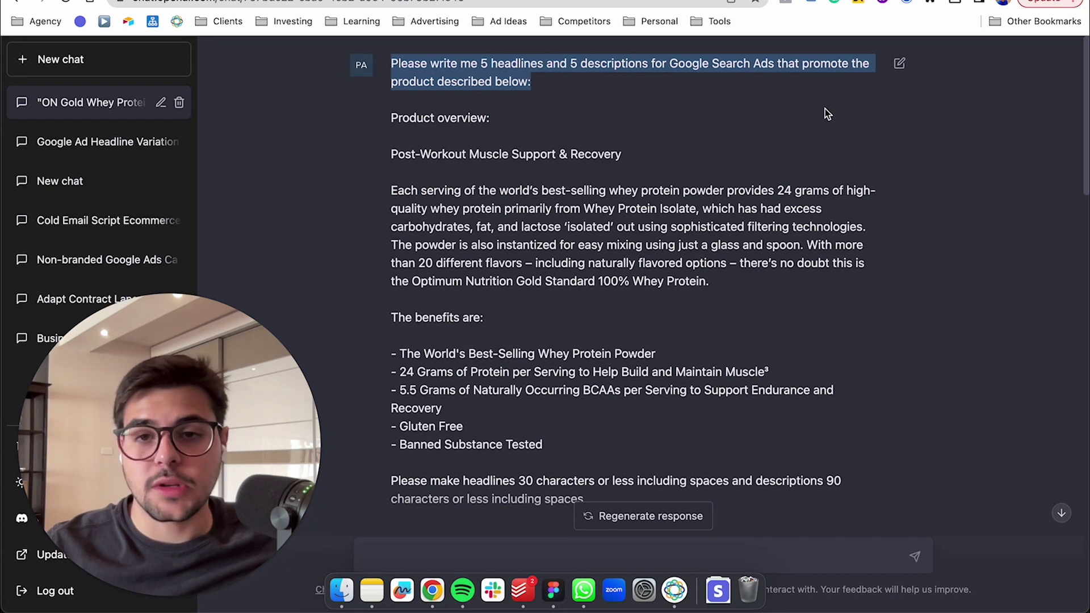
pyautogui.scroll(-1, 694, 74)
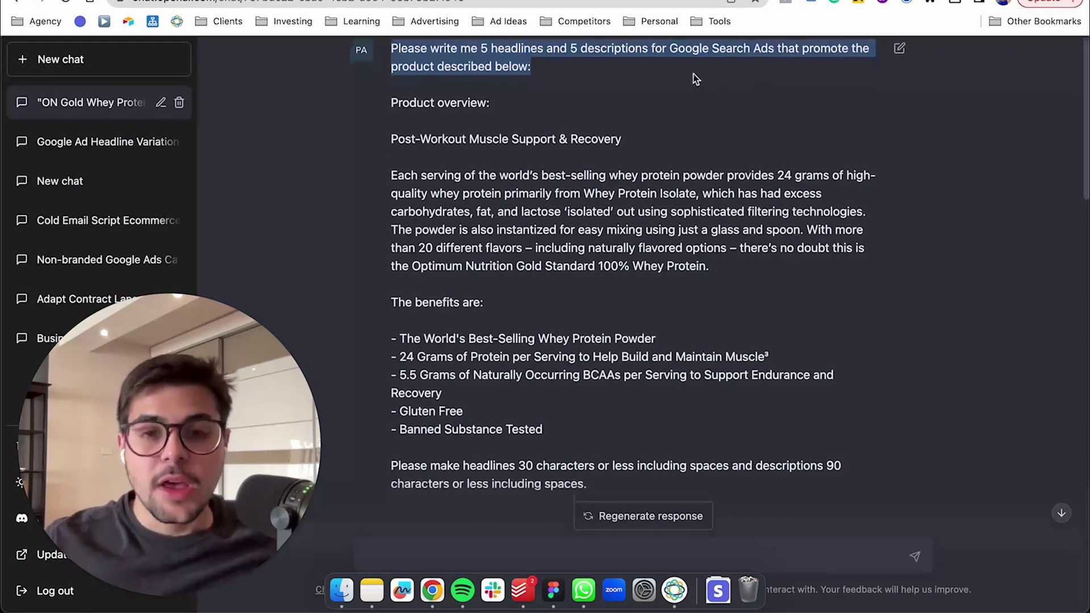
pyautogui.scroll(1, 694, 74)
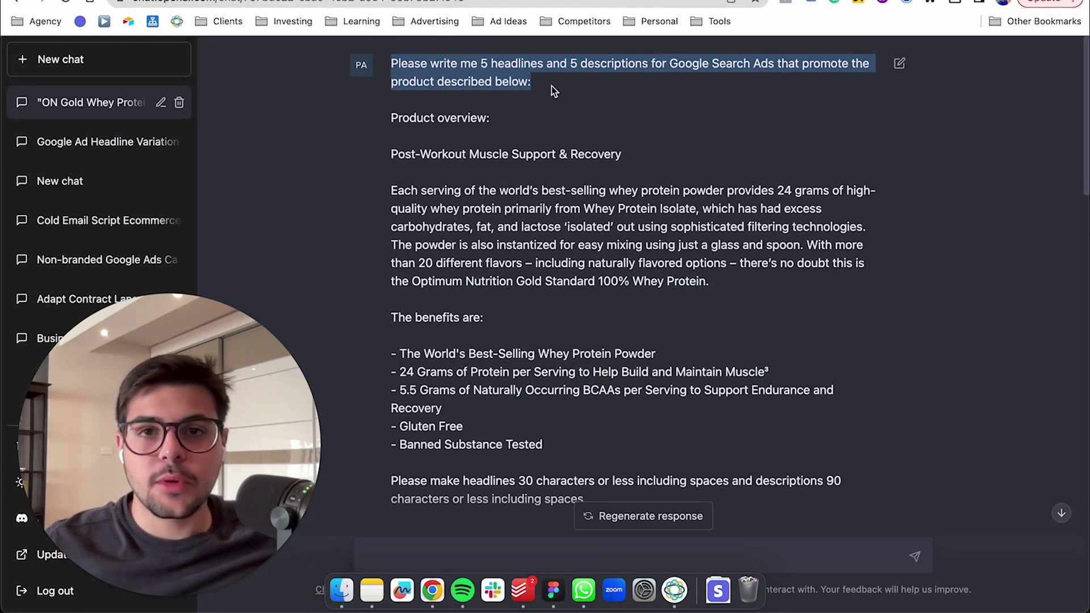
pyautogui.click(533, 89)
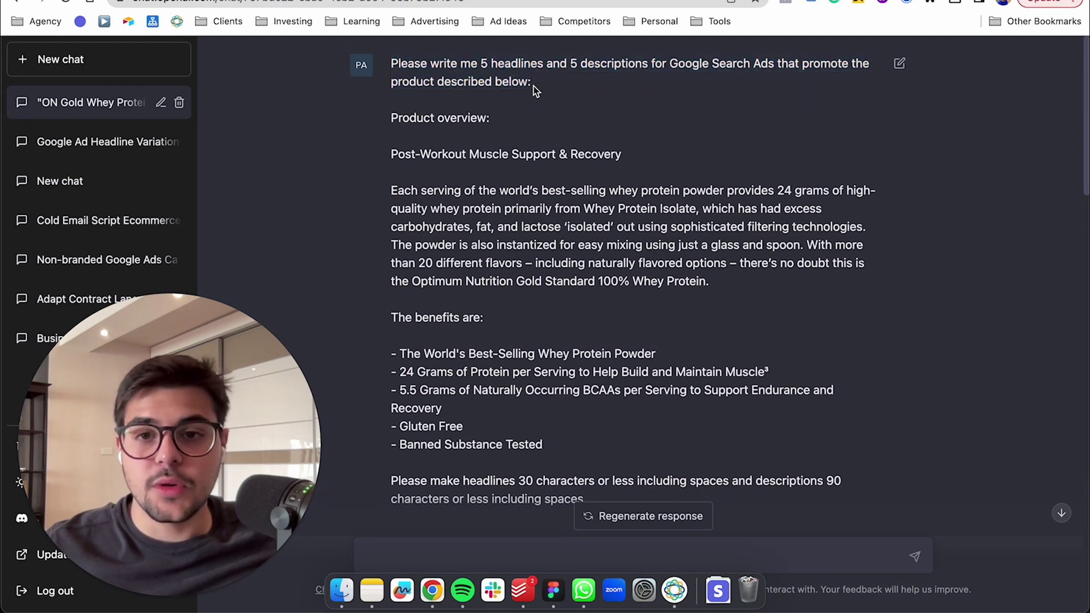
pyautogui.scroll(-2, 533, 89)
pyautogui.moveTo(392, 84); pyautogui.dragTo(546, 410)
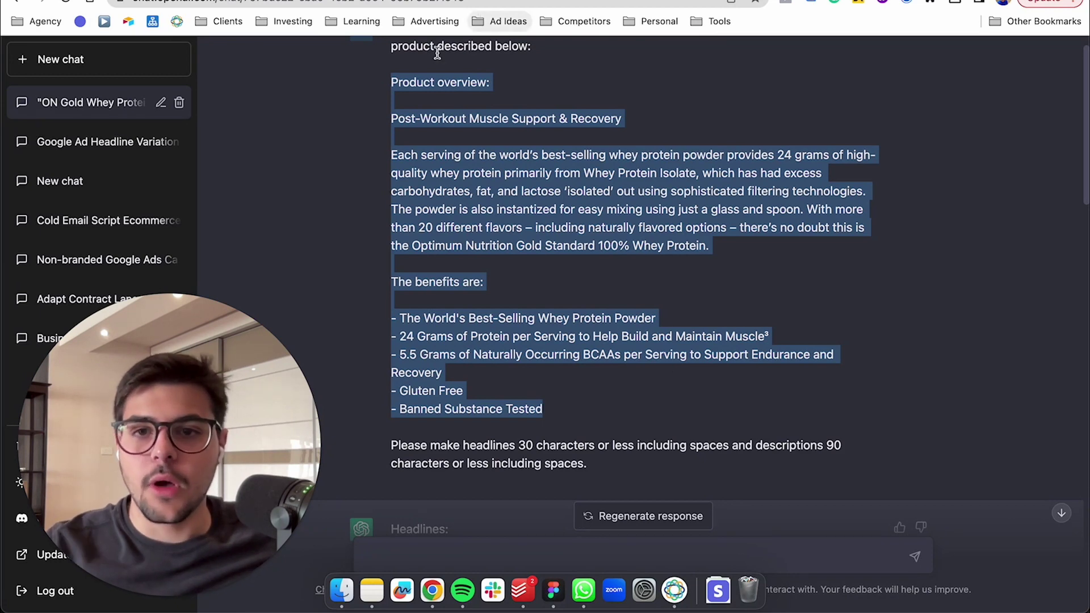
# Compare the Optimum Nutrition page's benefits against the ChatGPT prompt, then clear the prompt highlight
pyautogui.hotkey('ctrl', 'Tab')
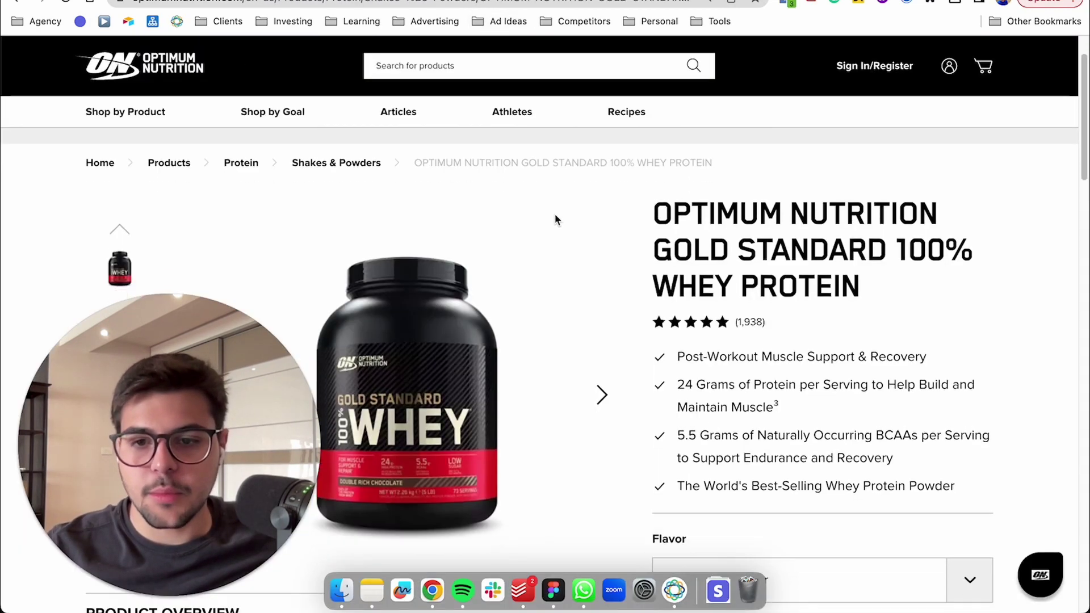
pyautogui.scroll(-5, 555, 214)
pyautogui.scroll(-1, 548, 205)
pyautogui.scroll(-1, 546, 209)
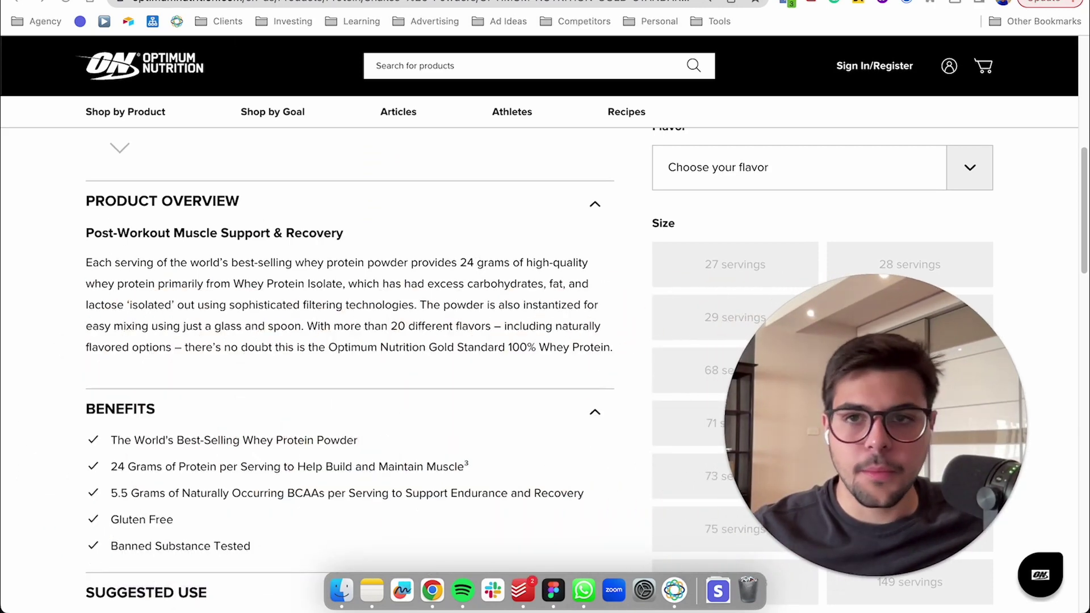
pyautogui.hotkey('ctrl', 'shift', 'Tab')
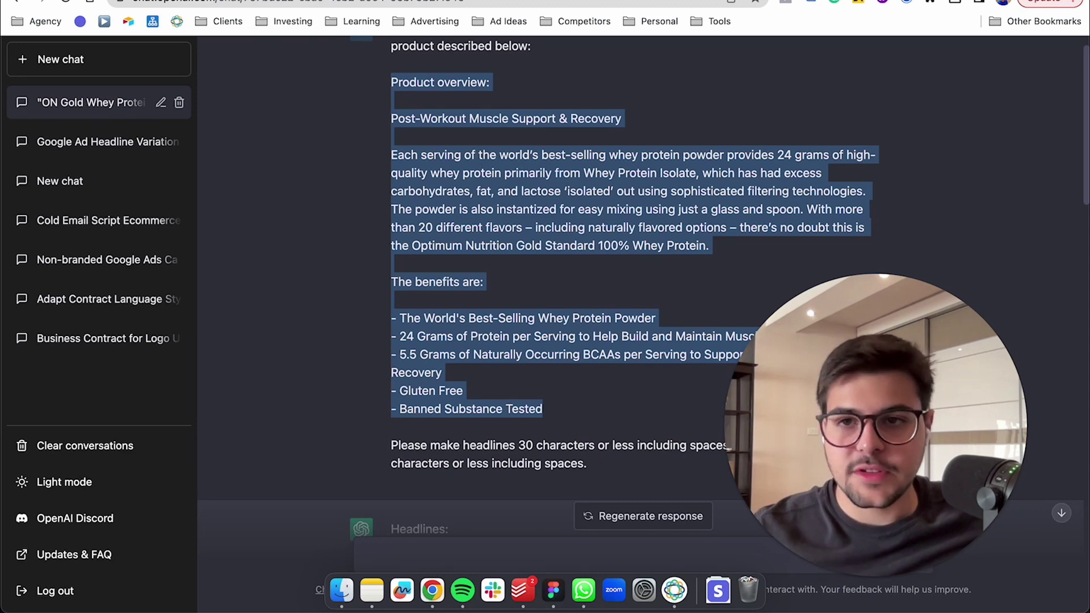
pyautogui.hotkey('ctrl', 'Tab')
pyautogui.scroll(4, 629, 299)
pyautogui.moveTo(847, 375); pyautogui.dragTo(148, 386)
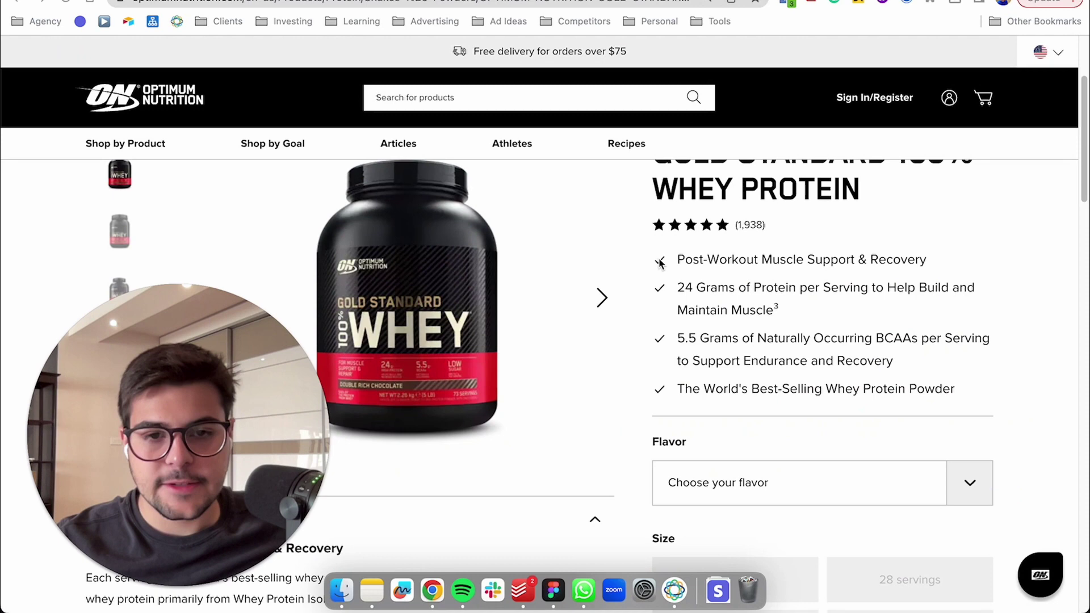
pyautogui.hotkey('ctrl', 'shift', 'Tab')
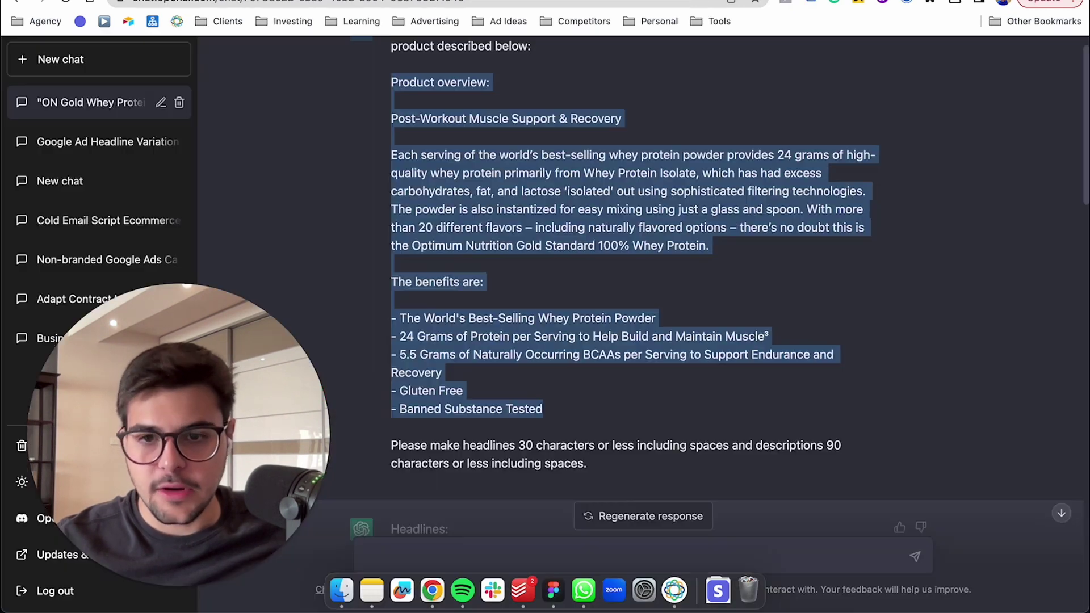
pyautogui.click(627, 358)
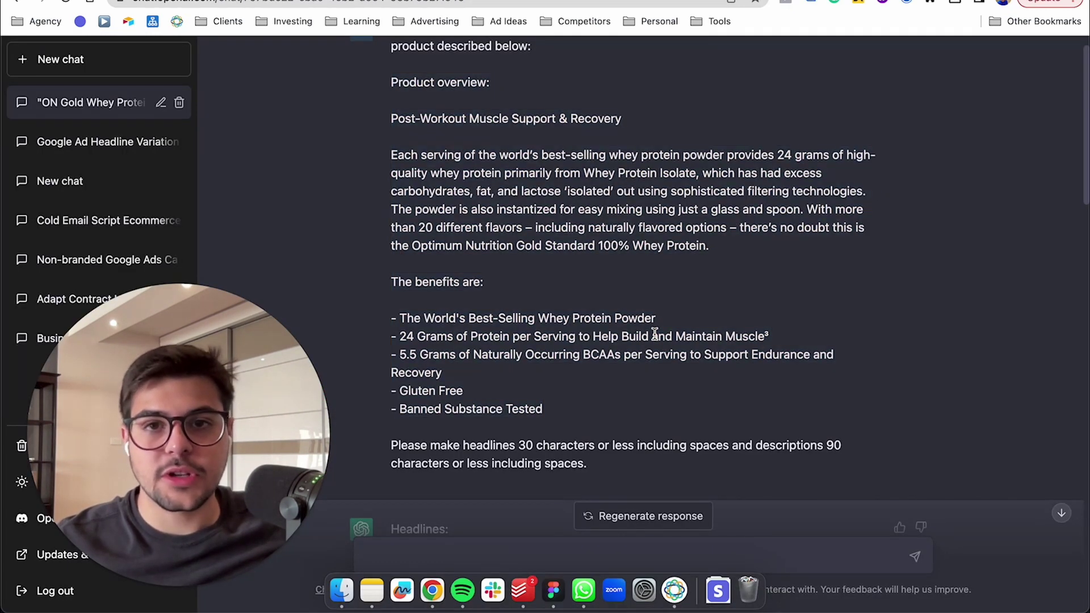
pyautogui.scroll(-1, 656, 340)
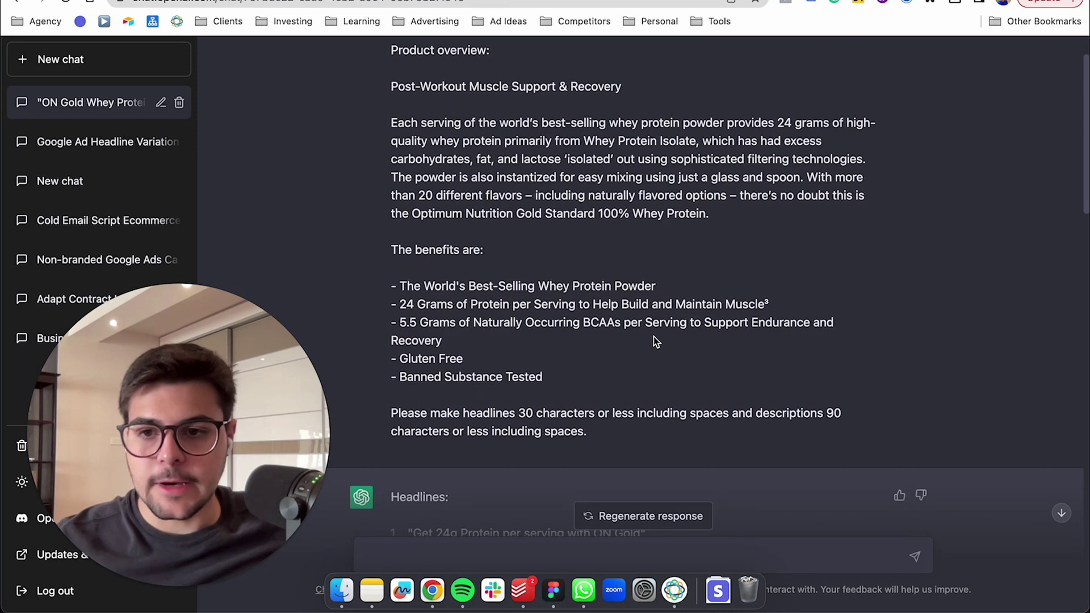
pyautogui.scroll(-1, 653, 321)
pyautogui.scroll(-1, 655, 315)
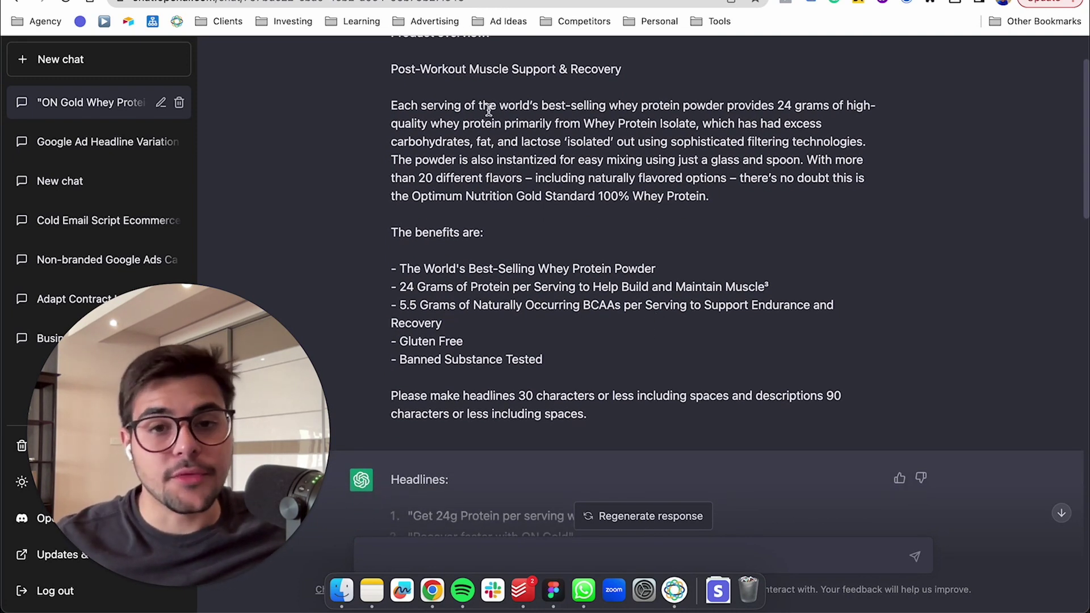
pyautogui.scroll(-1, 519, 305)
pyautogui.scroll(-1, 519, 305)
pyautogui.scroll(-1, 514, 317)
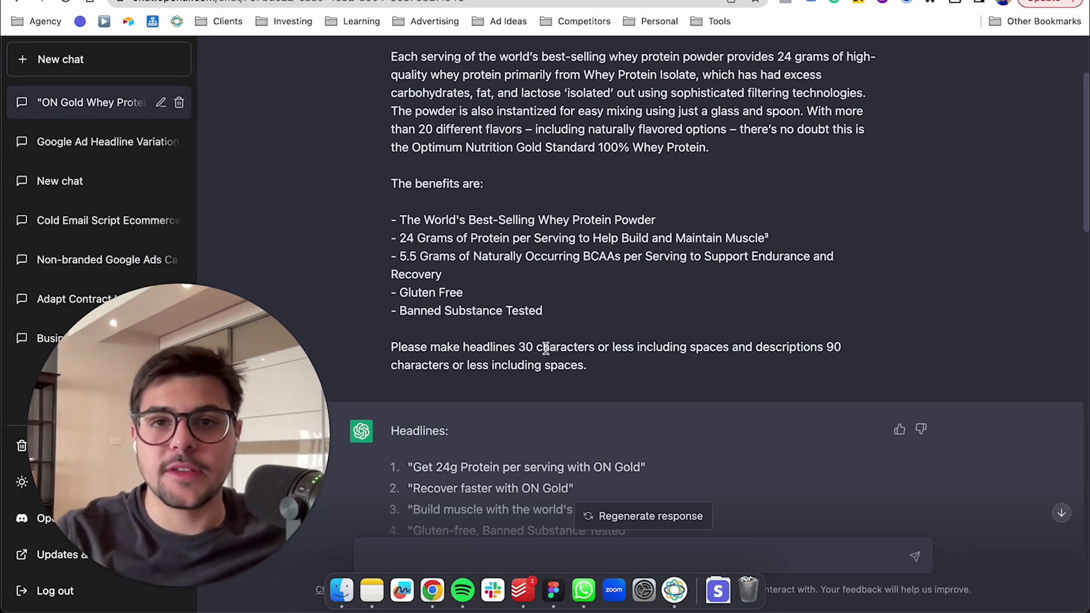
pyautogui.scroll(-1, 545, 349)
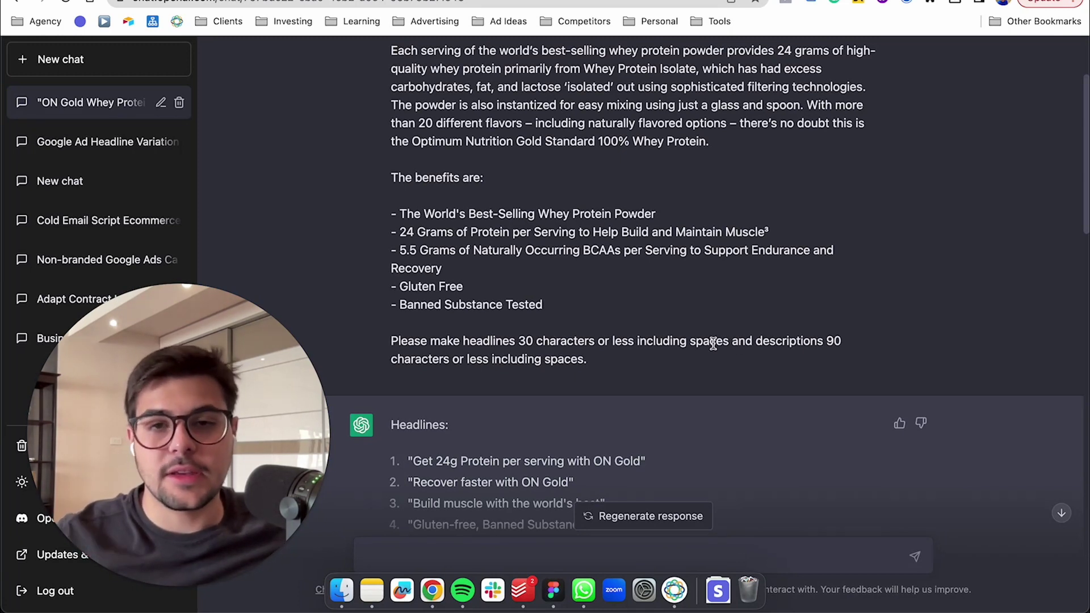
pyautogui.scroll(-2, 712, 342)
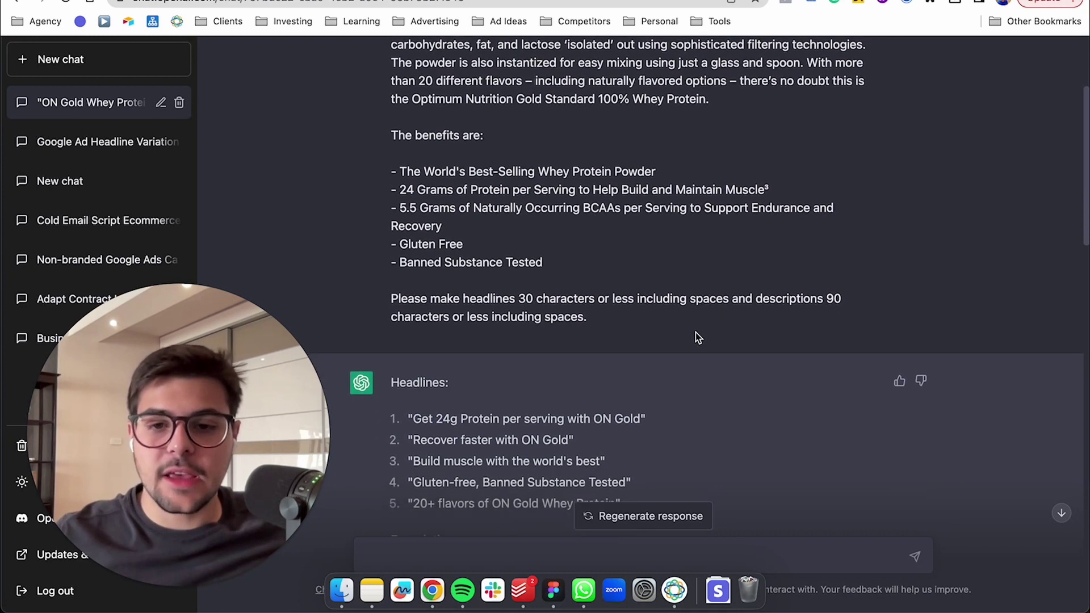
pyautogui.scroll(-3, 695, 335)
pyautogui.scroll(-2, 695, 333)
pyautogui.scroll(-1, 694, 331)
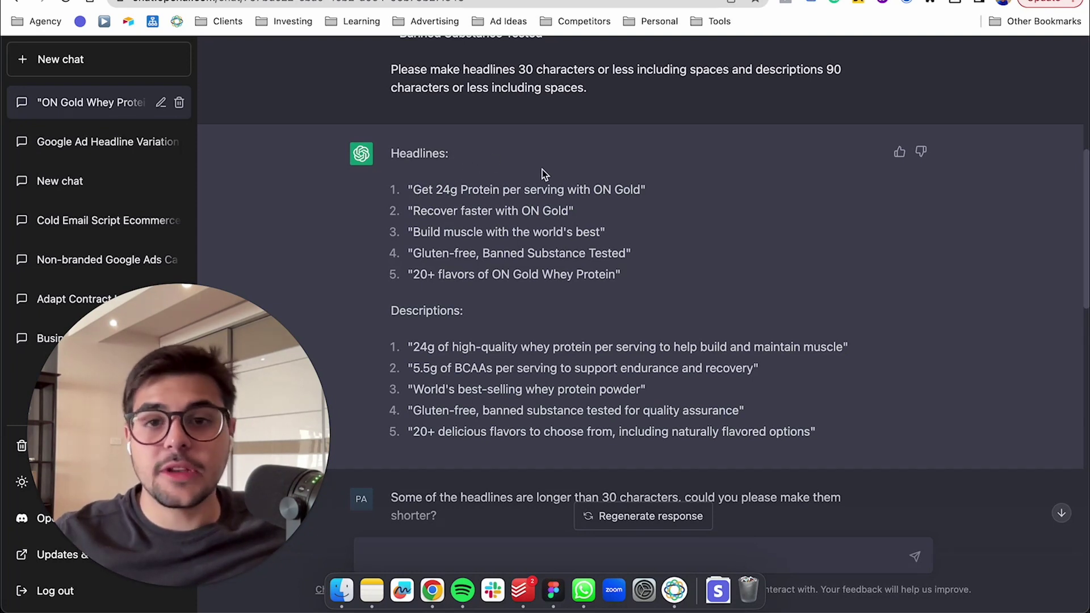
pyautogui.scroll(1, 501, 75)
pyautogui.scroll(-1, 535, 353)
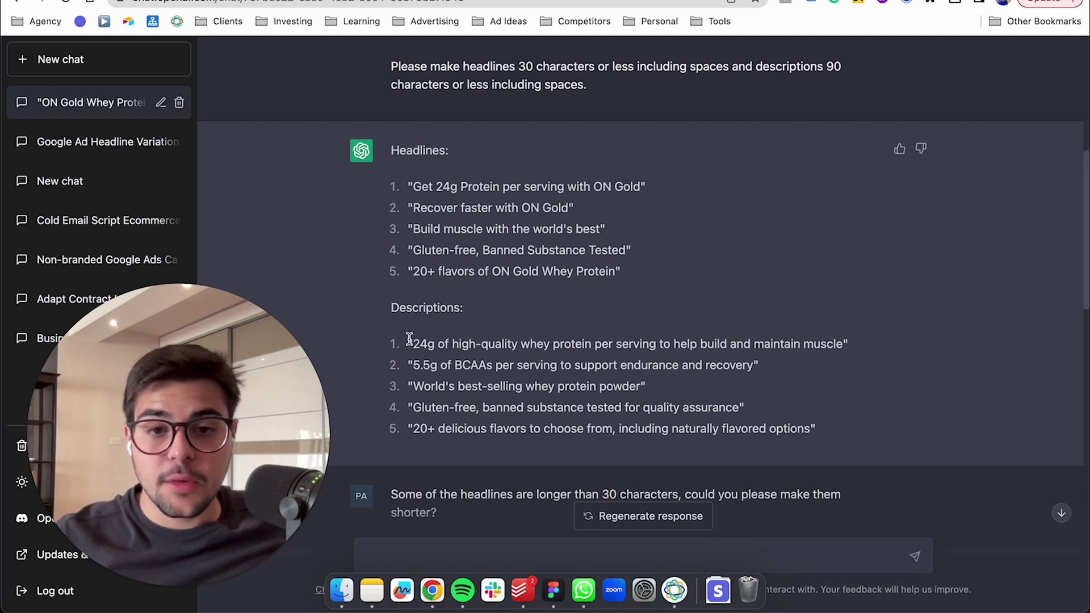
pyautogui.scroll(-1, 765, 341)
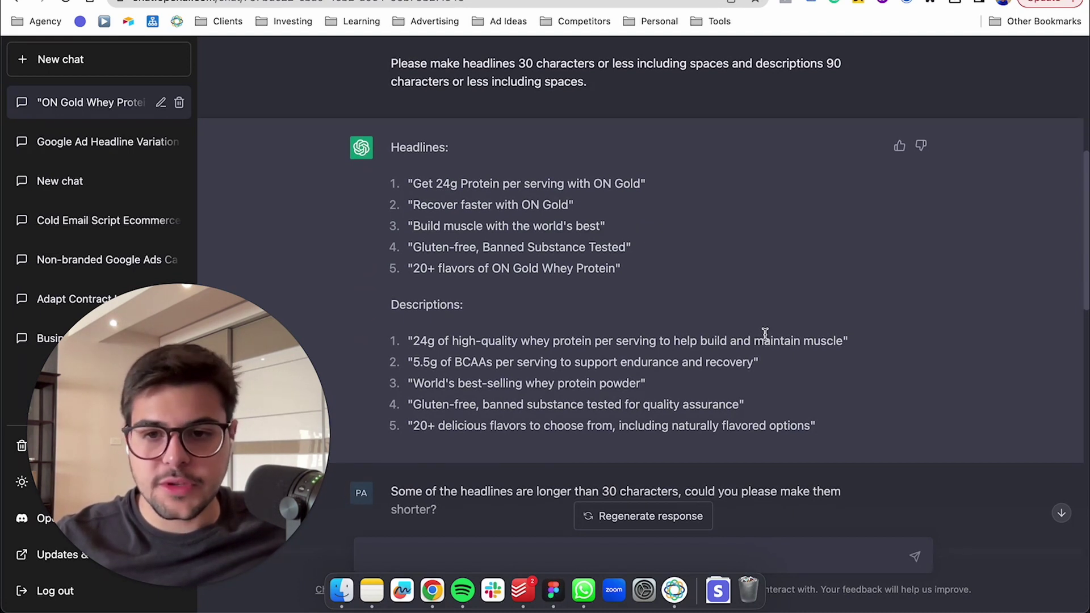
pyautogui.moveTo(409, 345); pyautogui.dragTo(846, 341)
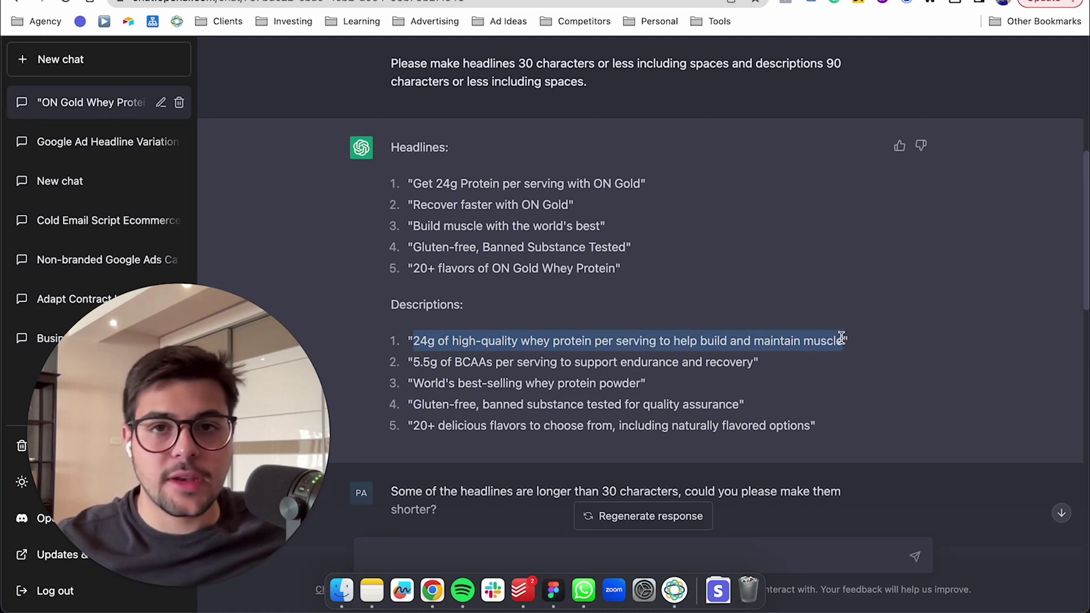
pyautogui.moveTo(414, 363); pyautogui.dragTo(758, 365)
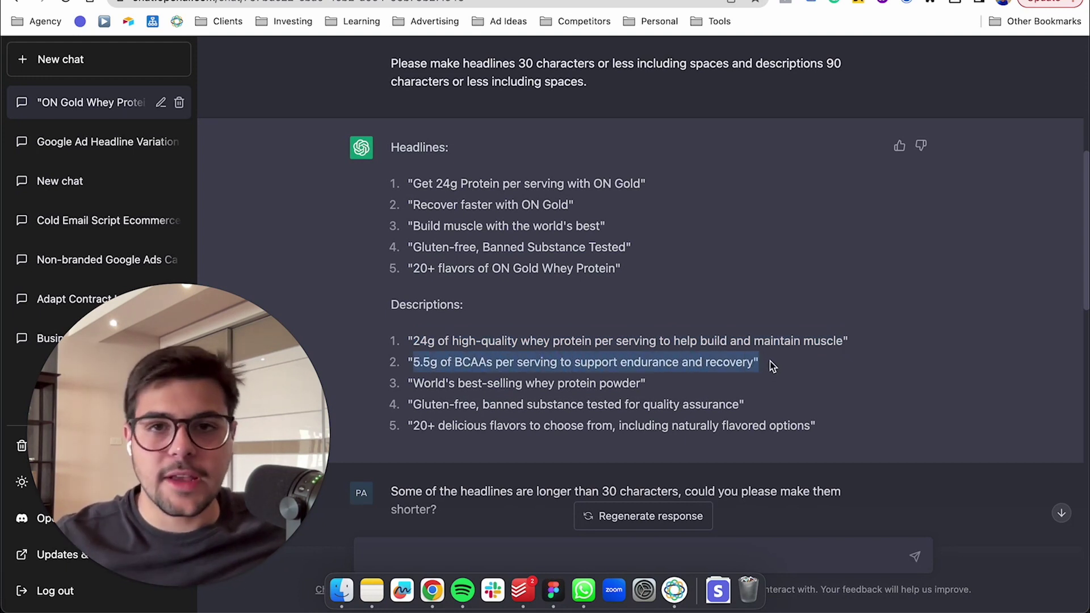
pyautogui.scroll(-1, 771, 361)
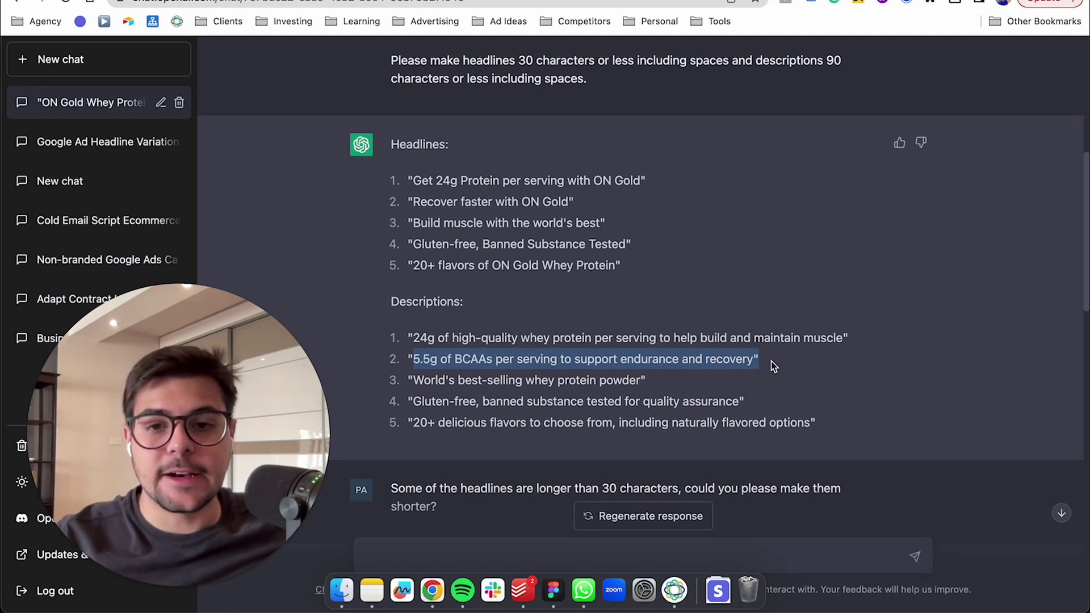
pyautogui.click(770, 356)
pyautogui.scroll(-1, 771, 357)
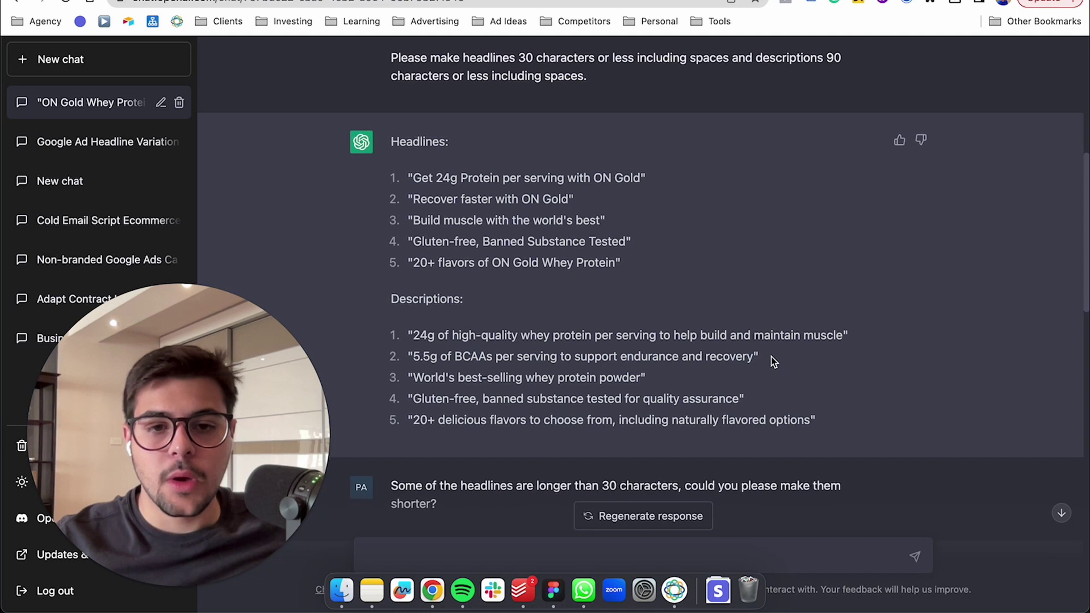
pyautogui.scroll(-1, 771, 362)
pyautogui.scroll(-1, 771, 357)
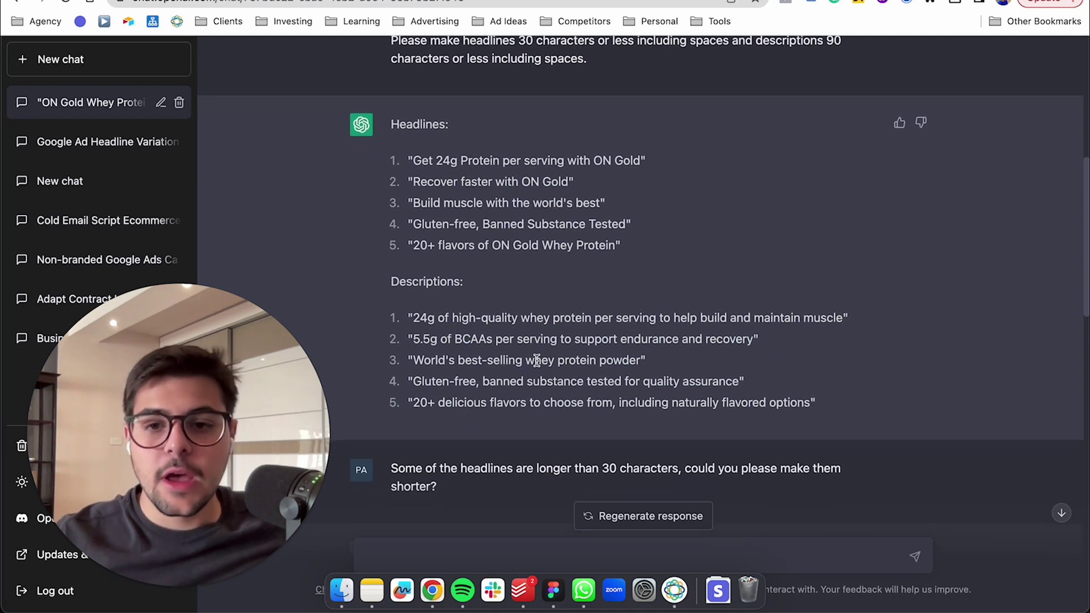
pyautogui.moveTo(418, 360); pyautogui.dragTo(631, 360)
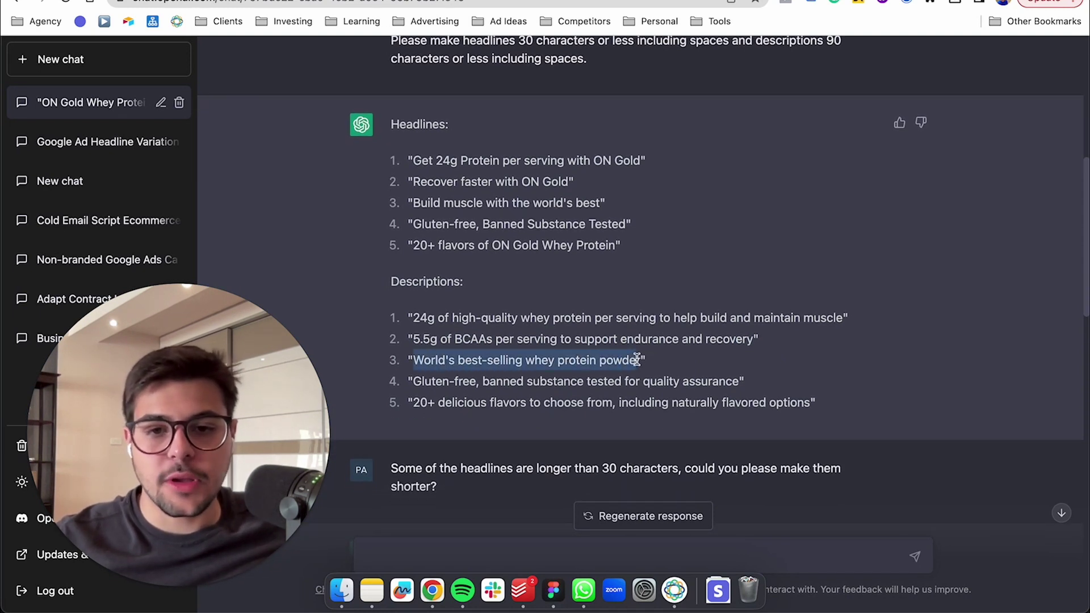
pyautogui.moveTo(423, 382); pyautogui.dragTo(699, 386)
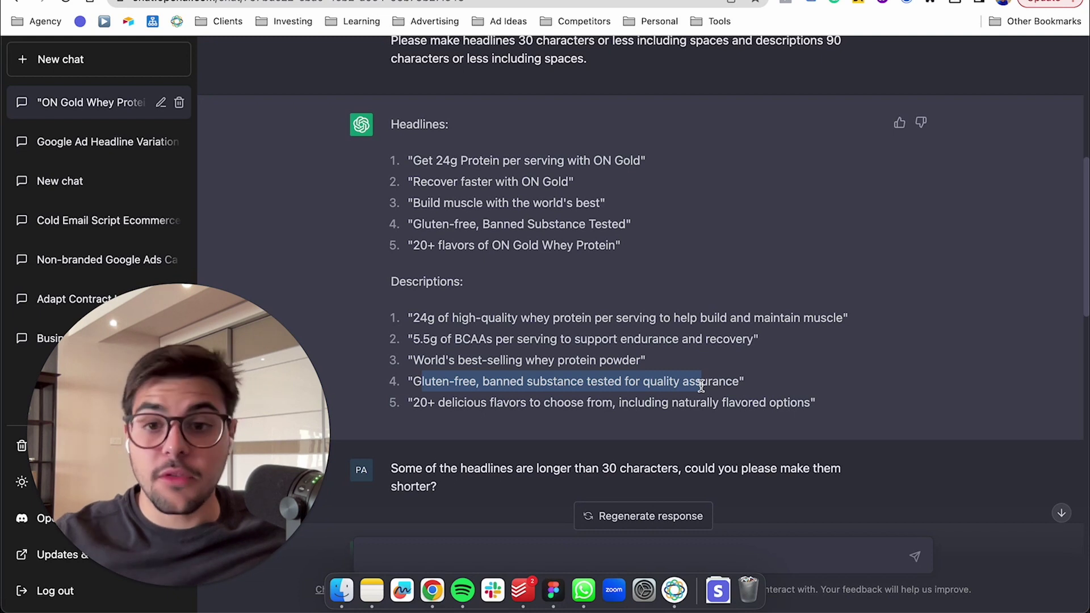
pyautogui.click(755, 366)
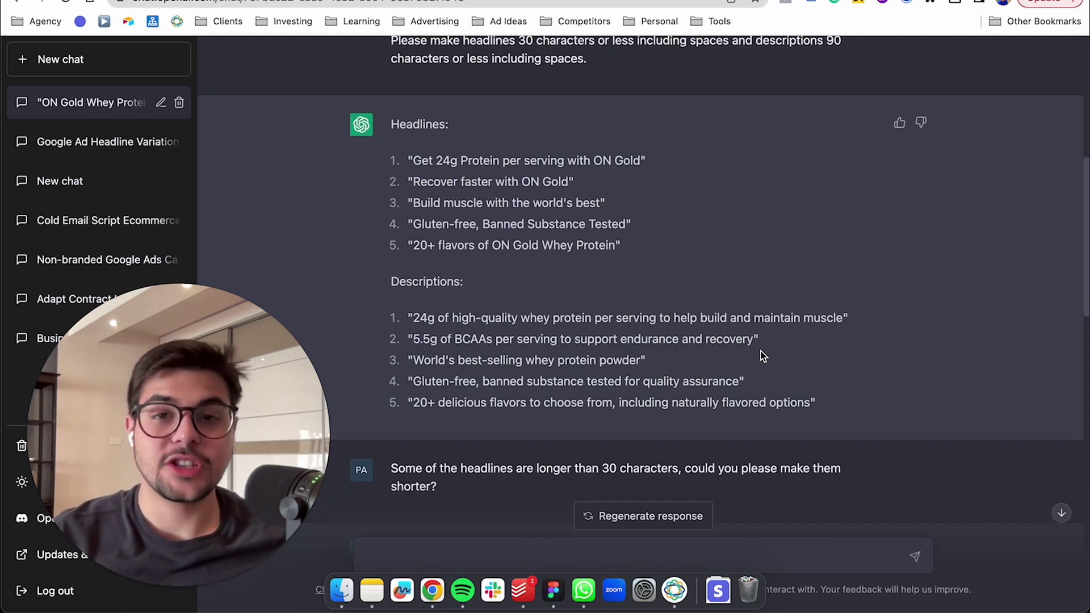
pyautogui.scroll(-1, 758, 353)
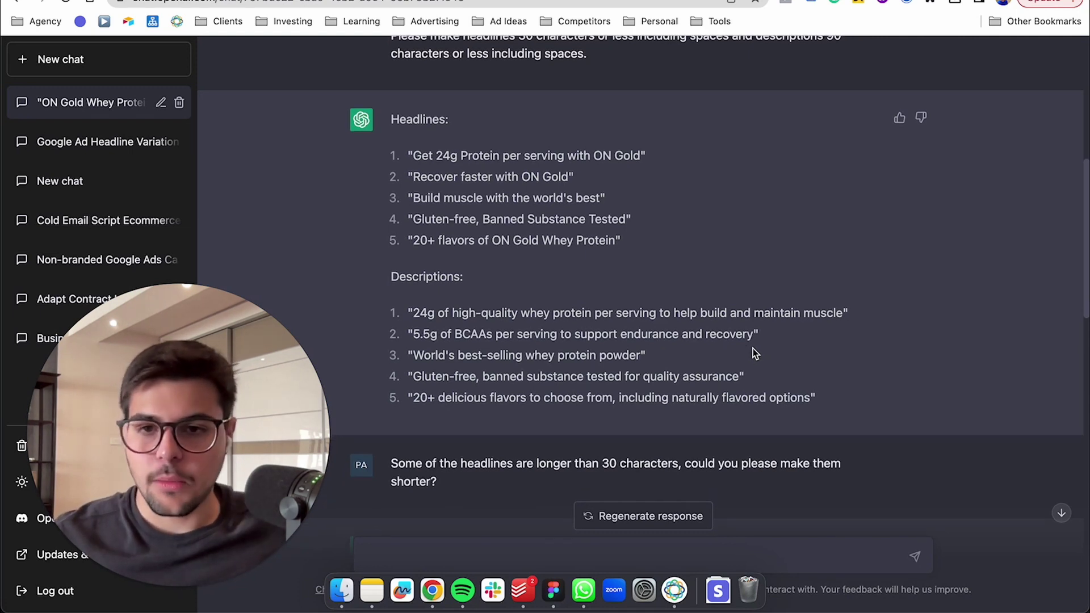
pyautogui.scroll(-3, 732, 345)
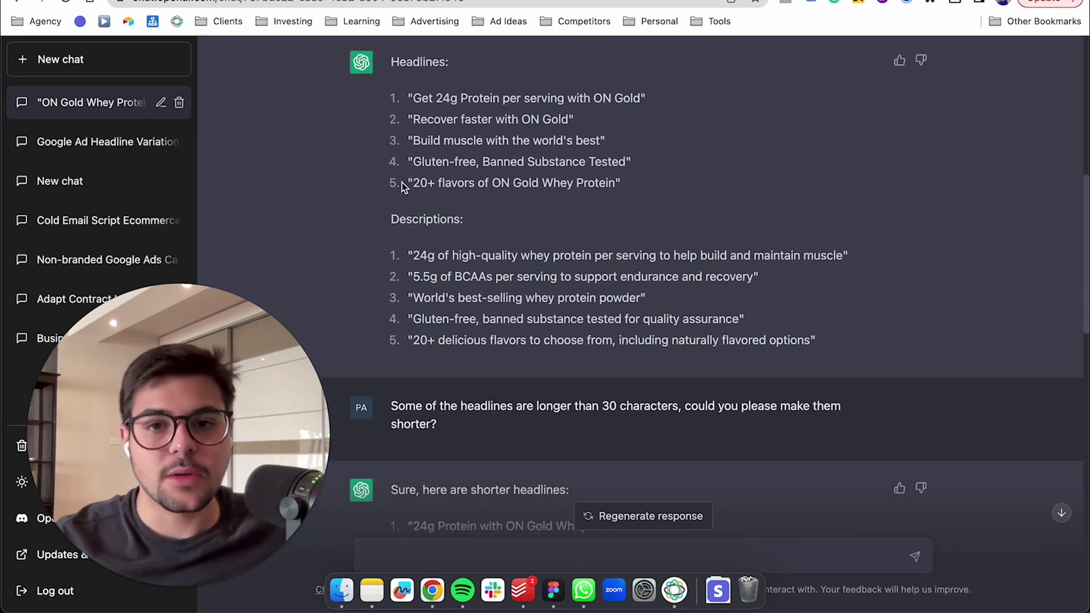
pyautogui.scroll(-2, 614, 179)
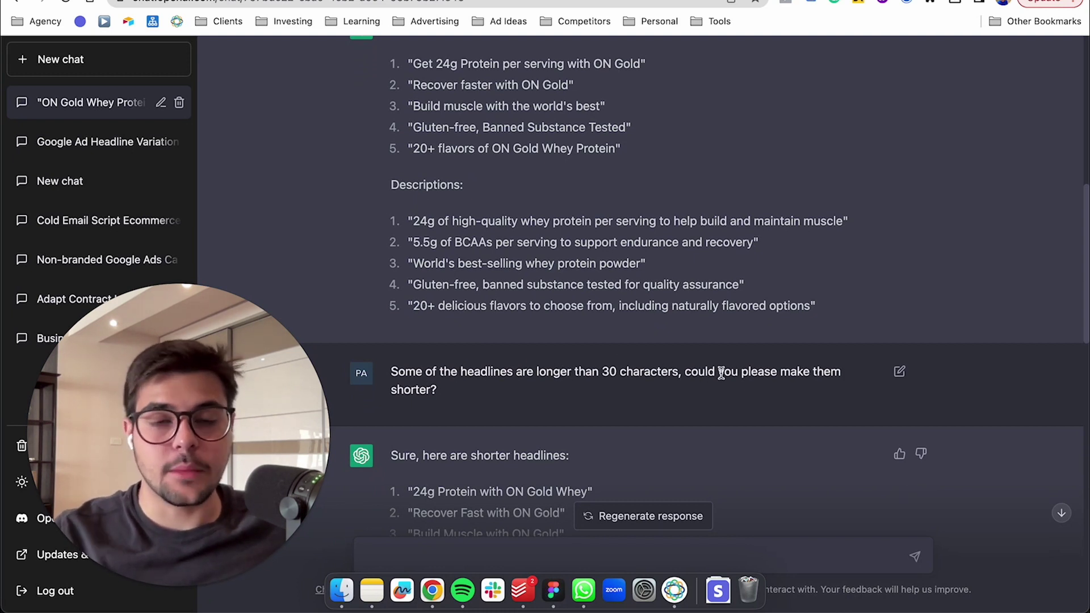
pyautogui.scroll(-1, 721, 372)
pyautogui.scroll(-4, 432, 373)
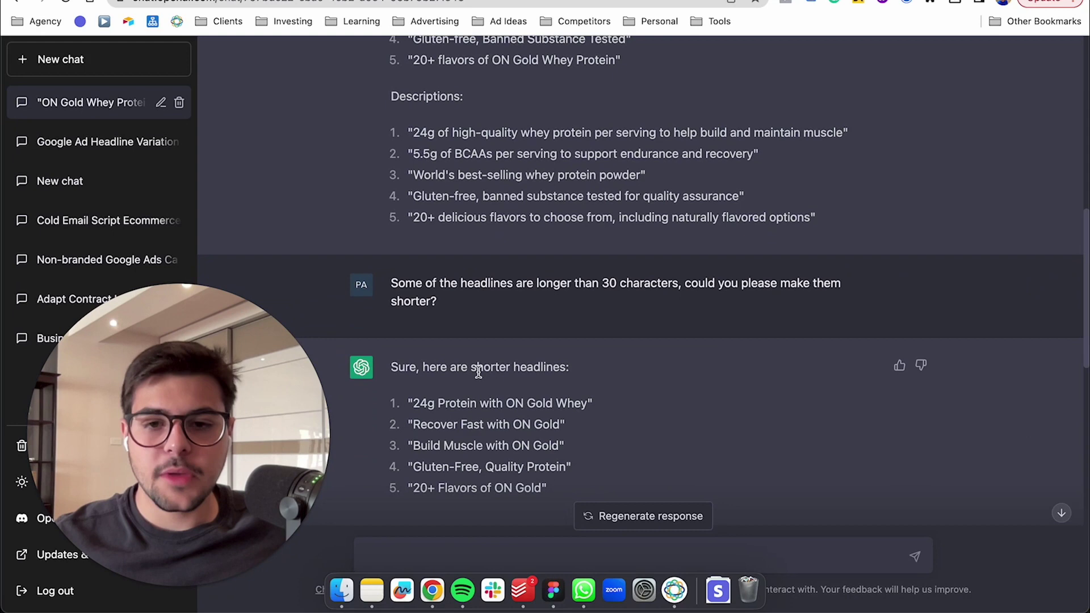
pyautogui.scroll(-2, 479, 373)
pyautogui.scroll(-2, 501, 346)
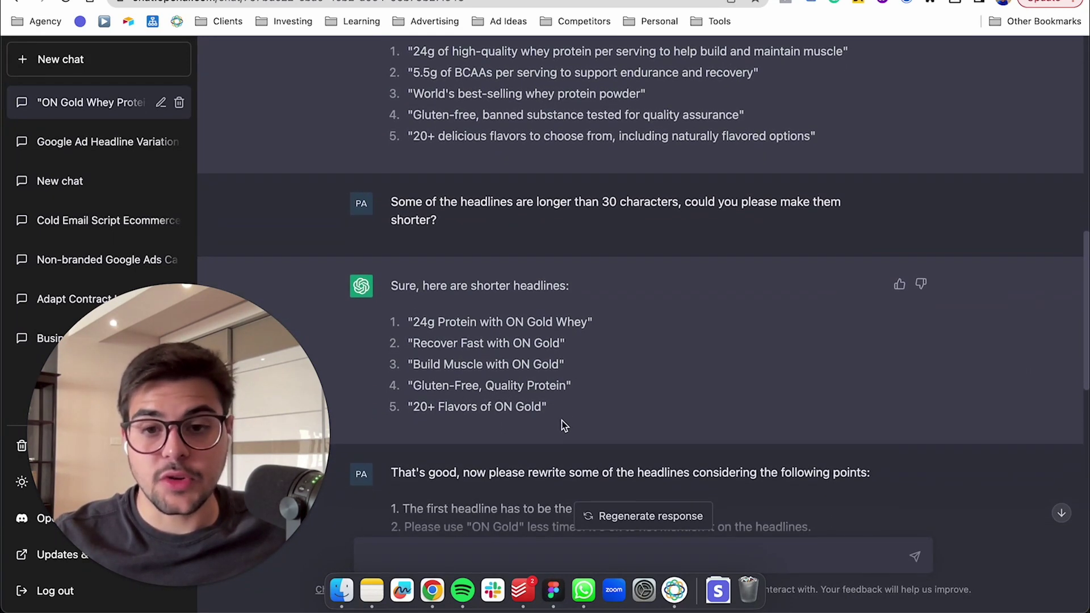
pyautogui.scroll(-1, 572, 425)
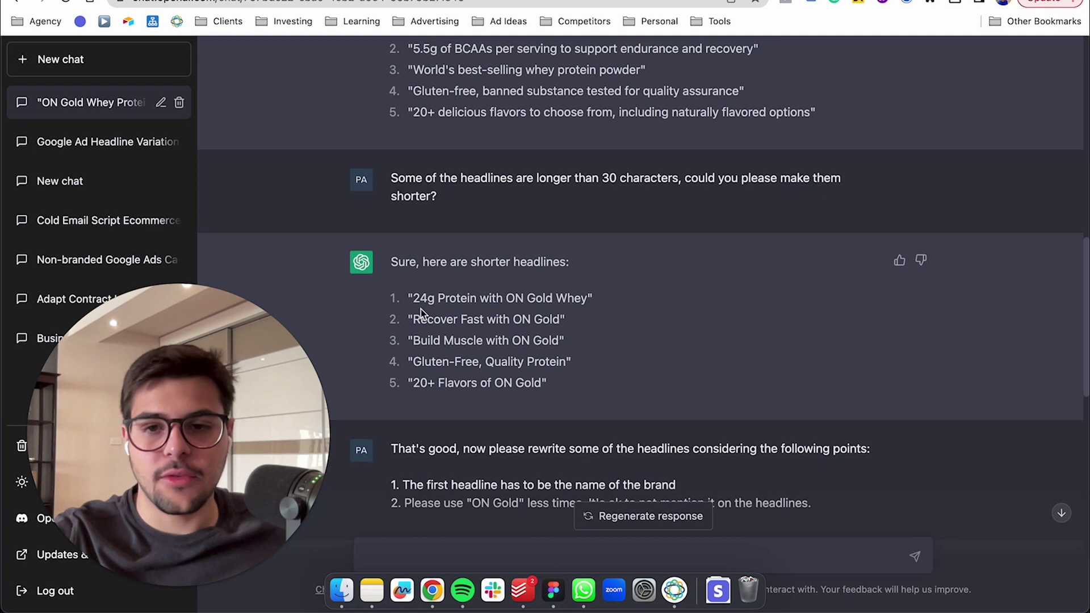
pyautogui.moveTo(416, 299); pyautogui.dragTo(591, 300)
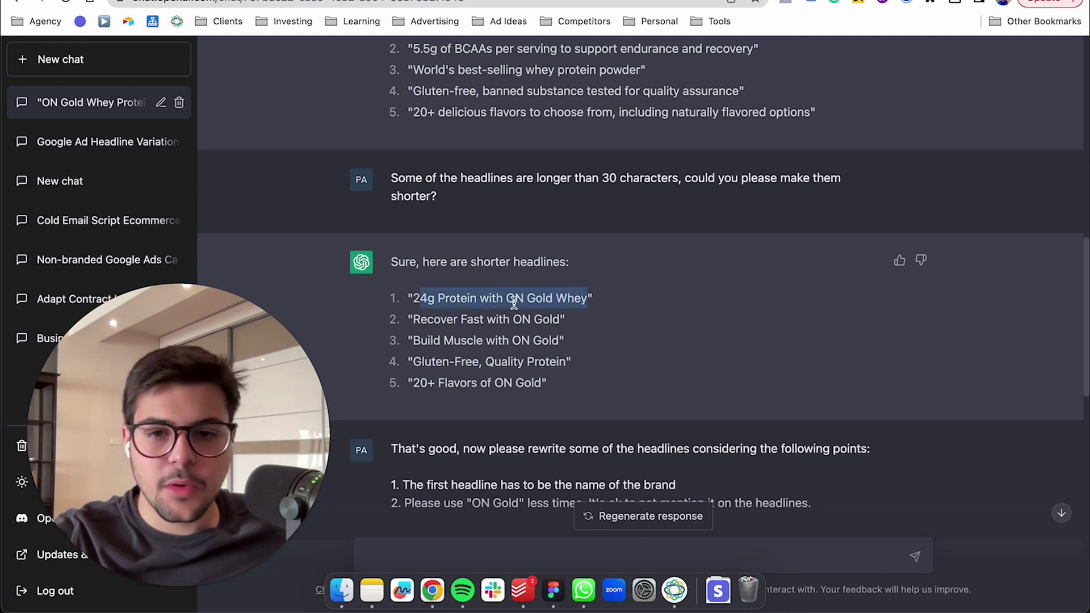
pyautogui.moveTo(507, 298); pyautogui.dragTo(585, 299)
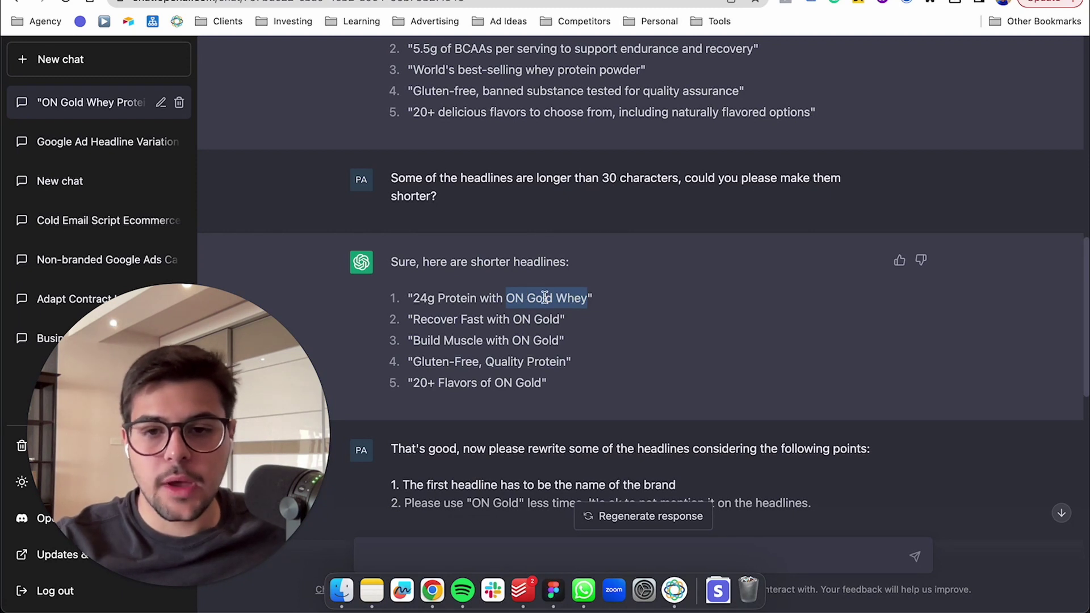
pyautogui.moveTo(416, 274); pyautogui.dragTo(558, 278)
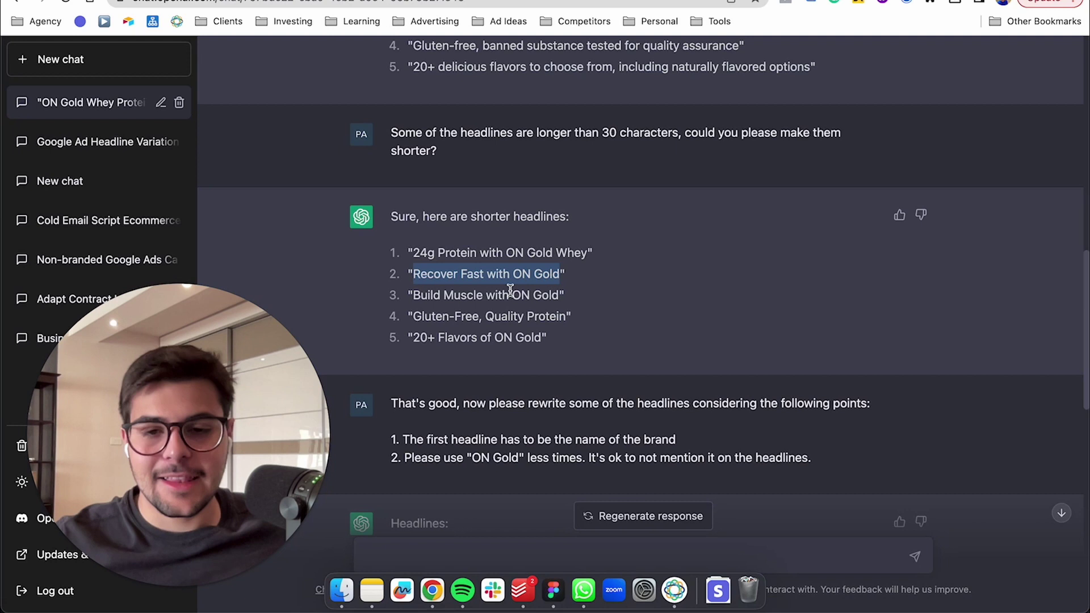
pyautogui.click(510, 291)
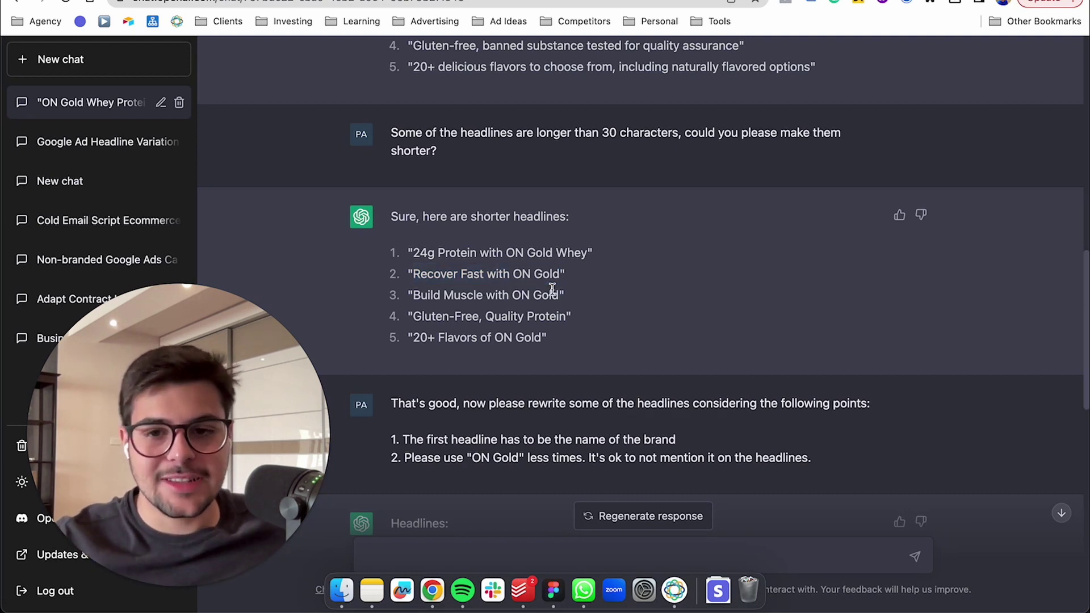
pyautogui.scroll(-1, 511, 289)
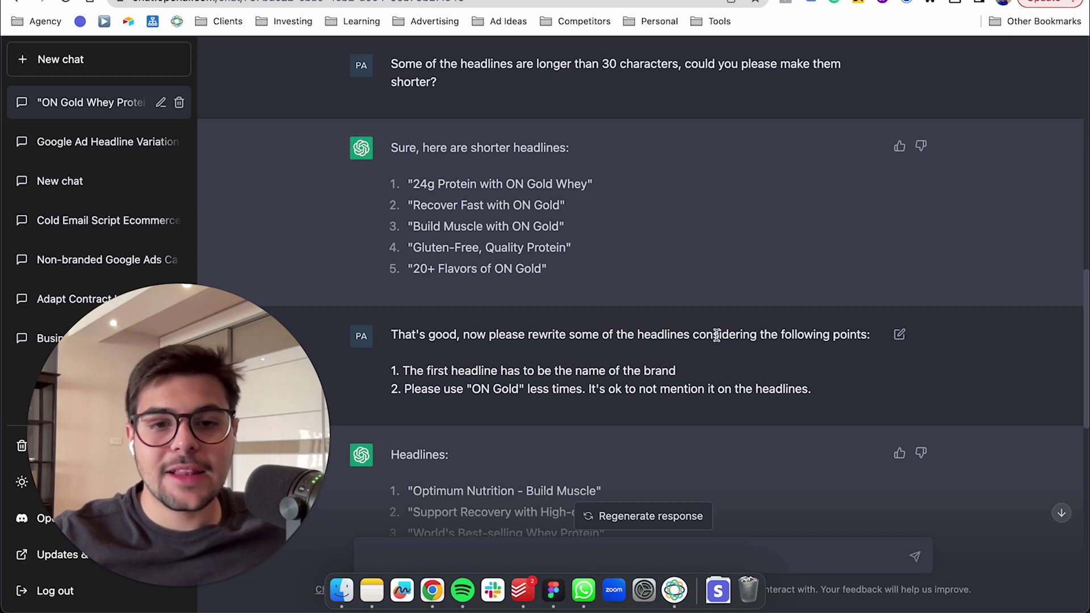
pyautogui.scroll(-1, 859, 343)
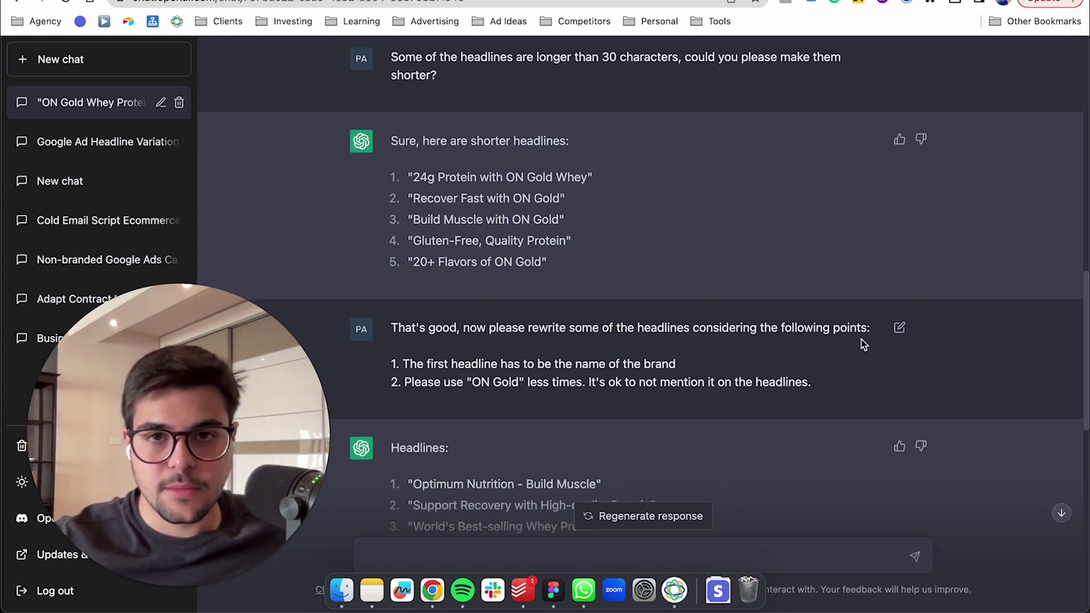
pyautogui.scroll(-1, 784, 333)
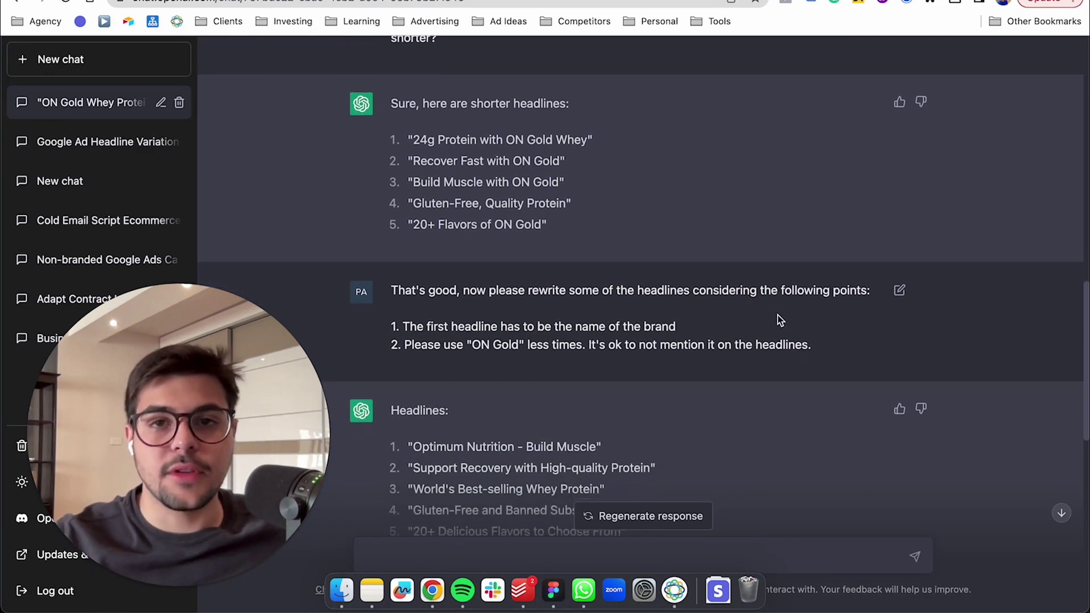
pyautogui.moveTo(403, 326); pyautogui.dragTo(720, 332)
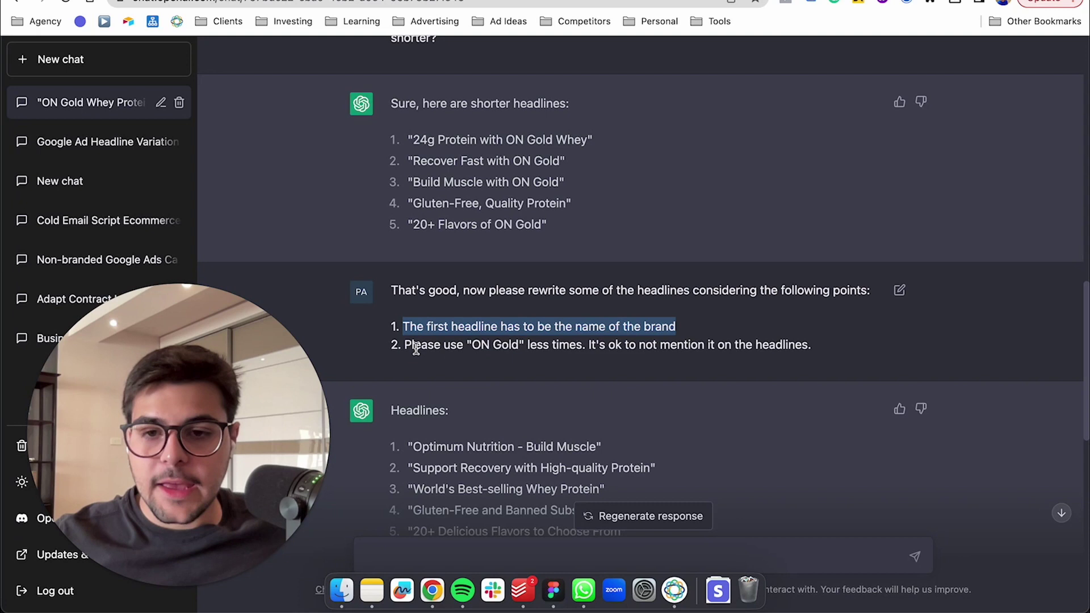
pyautogui.moveTo(404, 344); pyautogui.dragTo(586, 346)
pyautogui.moveTo(472, 345); pyautogui.dragTo(520, 345)
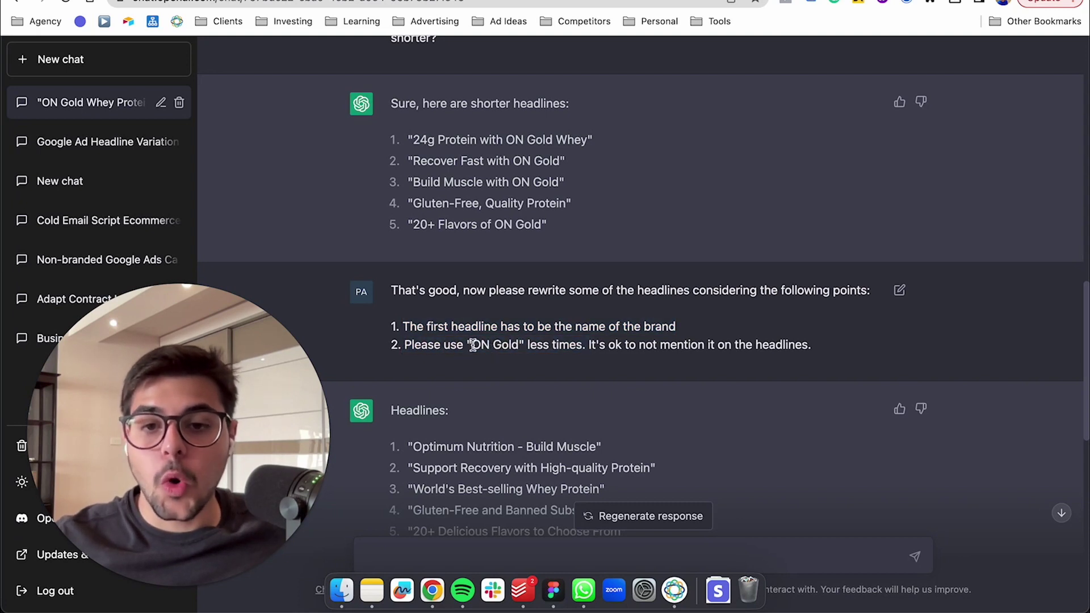
pyautogui.moveTo(586, 345); pyautogui.dragTo(826, 351)
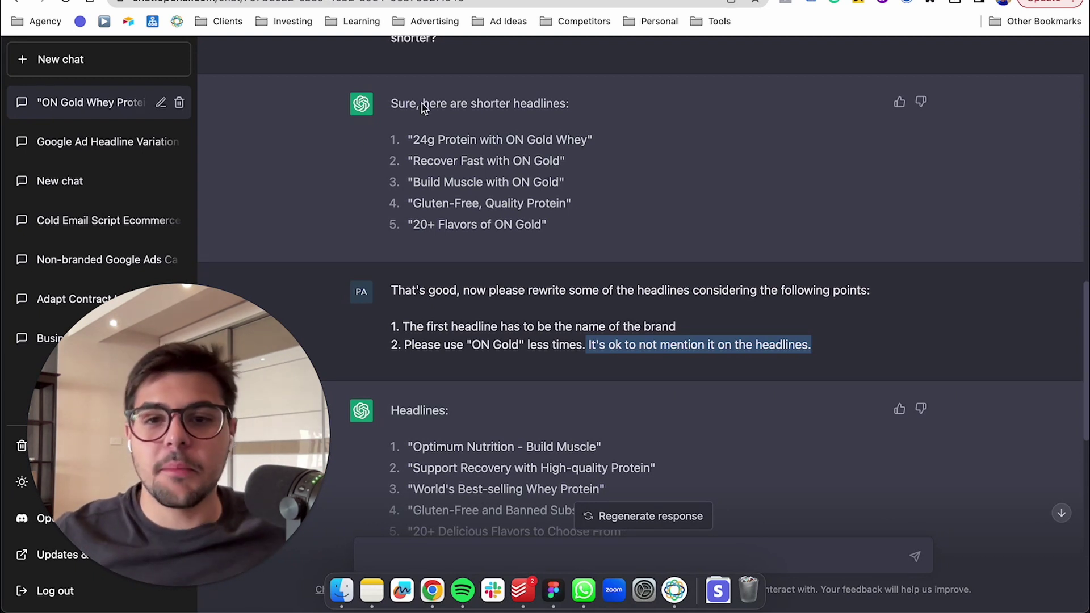
pyautogui.click(508, 140)
pyautogui.moveTo(507, 140); pyautogui.dragTo(575, 140)
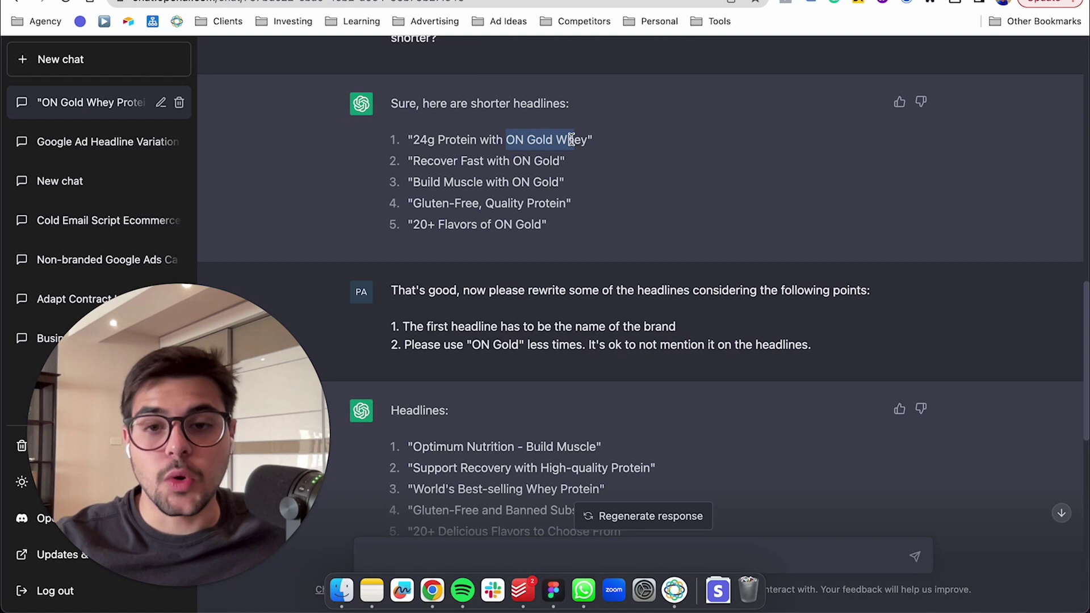
pyautogui.scroll(-2, 548, 143)
pyautogui.scroll(-2, 545, 145)
pyautogui.scroll(-1, 539, 145)
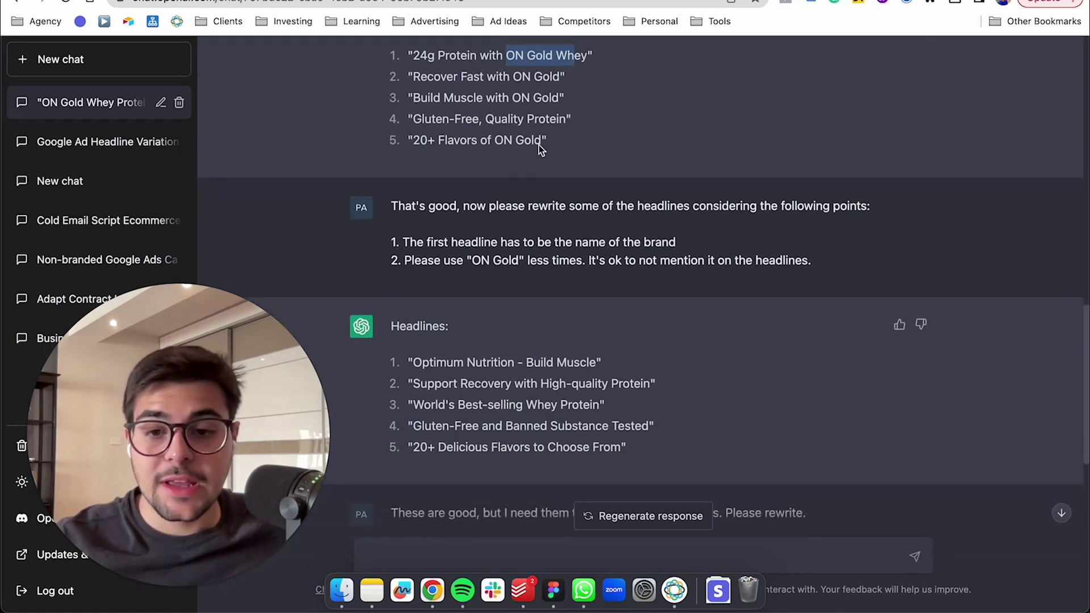
pyautogui.scroll(-3, 539, 145)
pyautogui.scroll(-1, 538, 151)
pyautogui.scroll(-1, 528, 299)
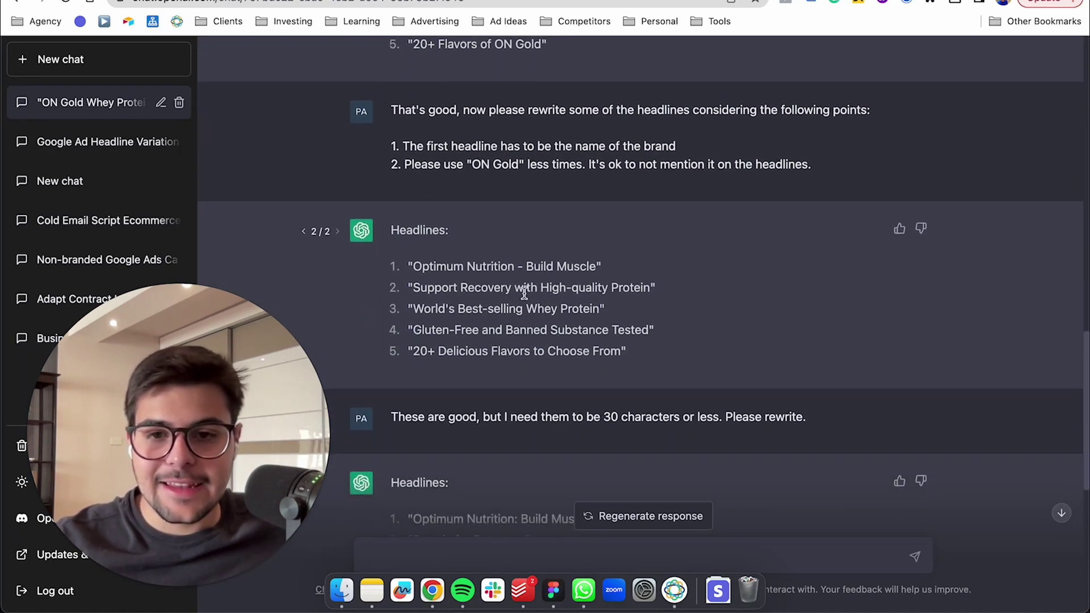
pyautogui.scroll(-1, 570, 302)
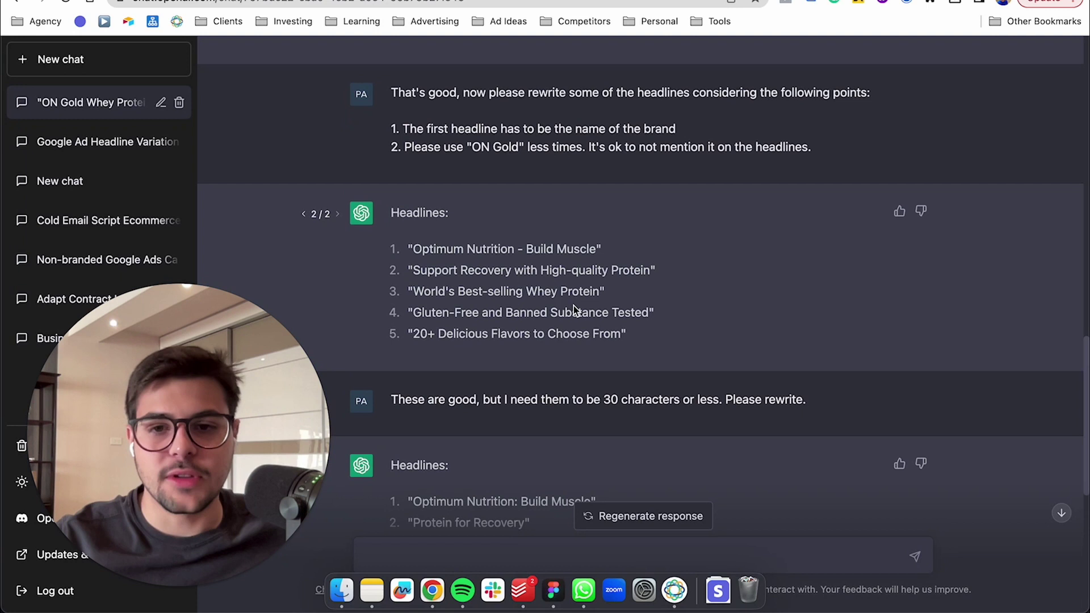
pyautogui.scroll(-1, 574, 306)
pyautogui.moveTo(411, 216); pyautogui.dragTo(594, 217)
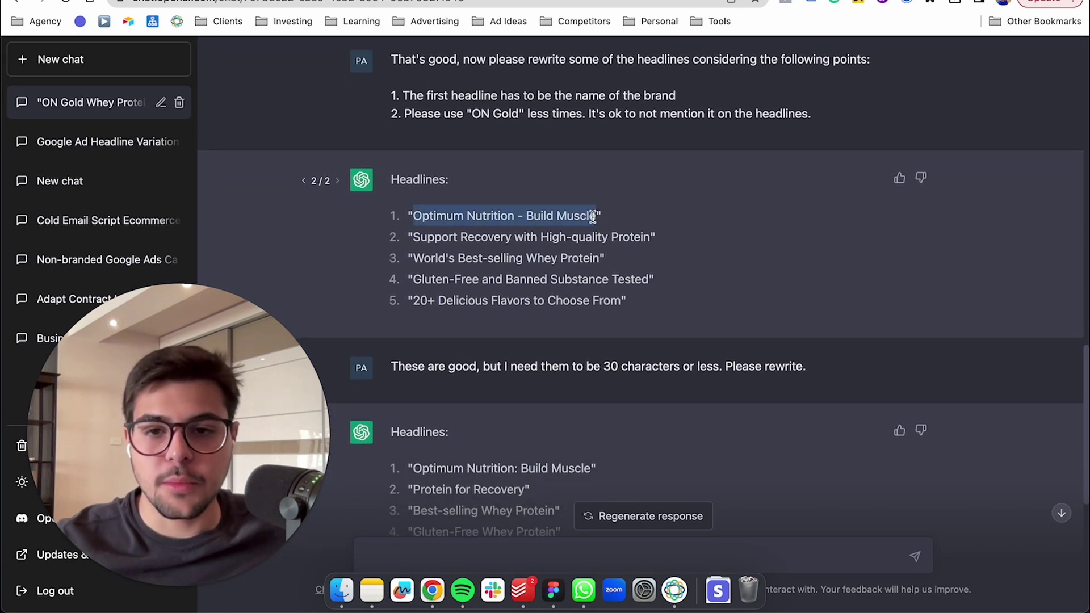
pyautogui.moveTo(414, 238); pyautogui.dragTo(650, 237)
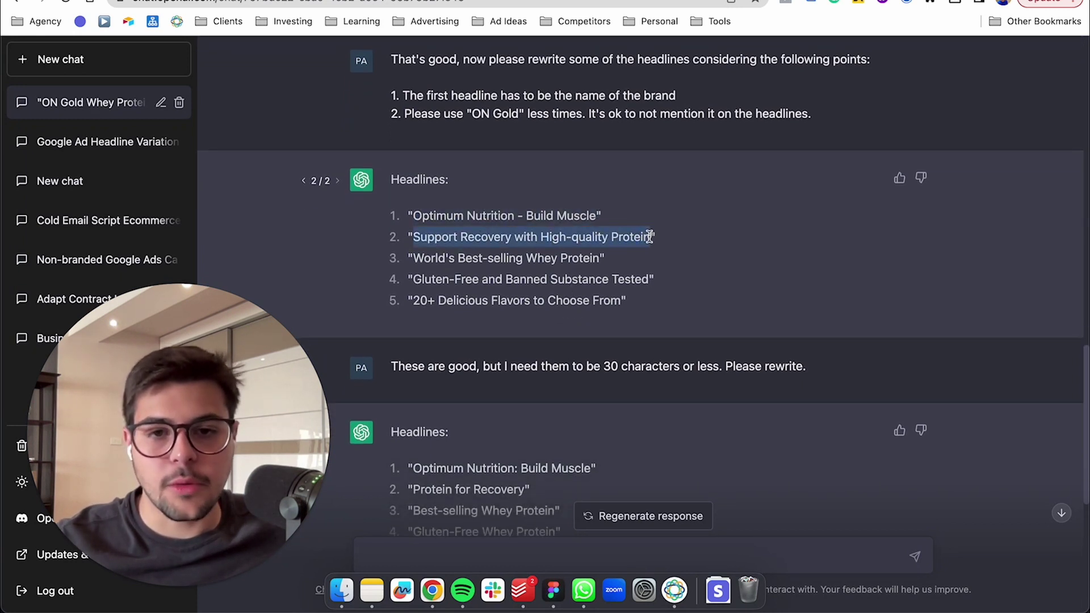
pyautogui.moveTo(414, 258); pyautogui.dragTo(603, 257)
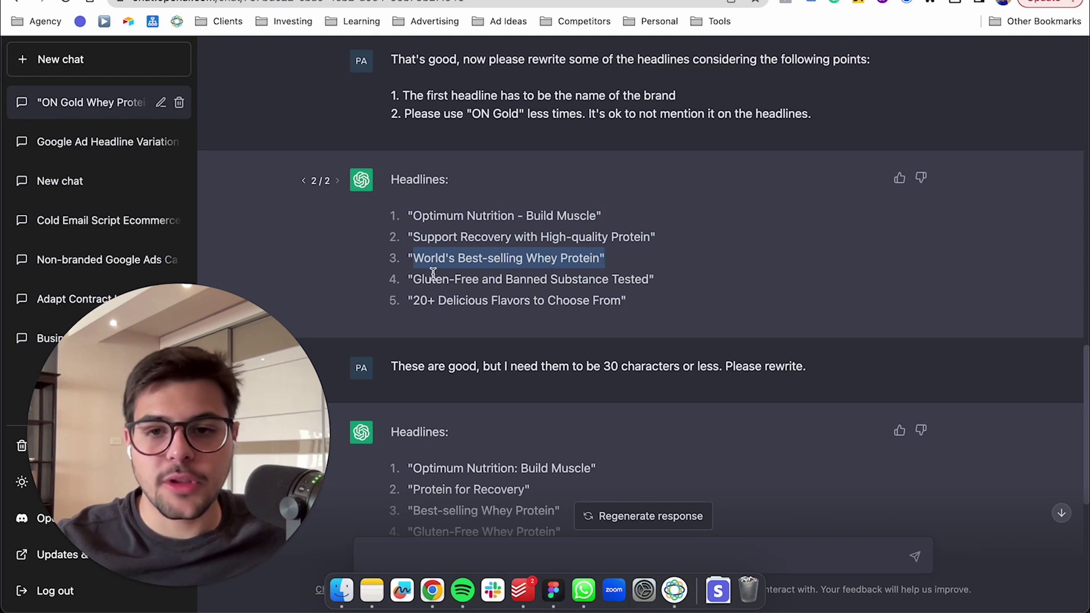
pyautogui.moveTo(410, 280); pyautogui.dragTo(651, 279)
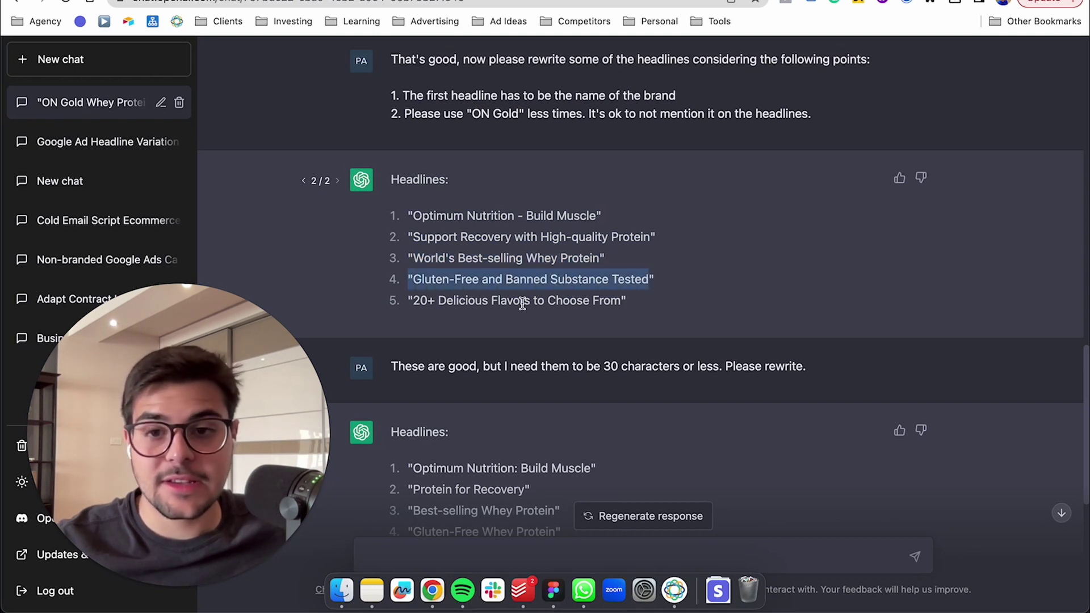
pyautogui.click(414, 300)
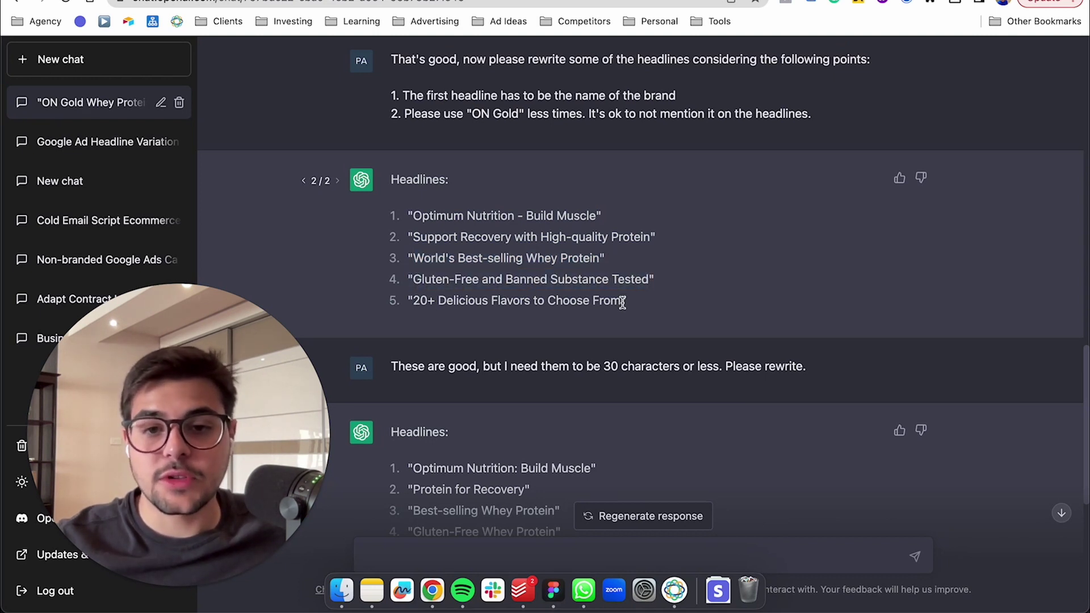
pyautogui.moveTo(623, 302); pyautogui.dragTo(452, 302)
pyautogui.click(568, 292)
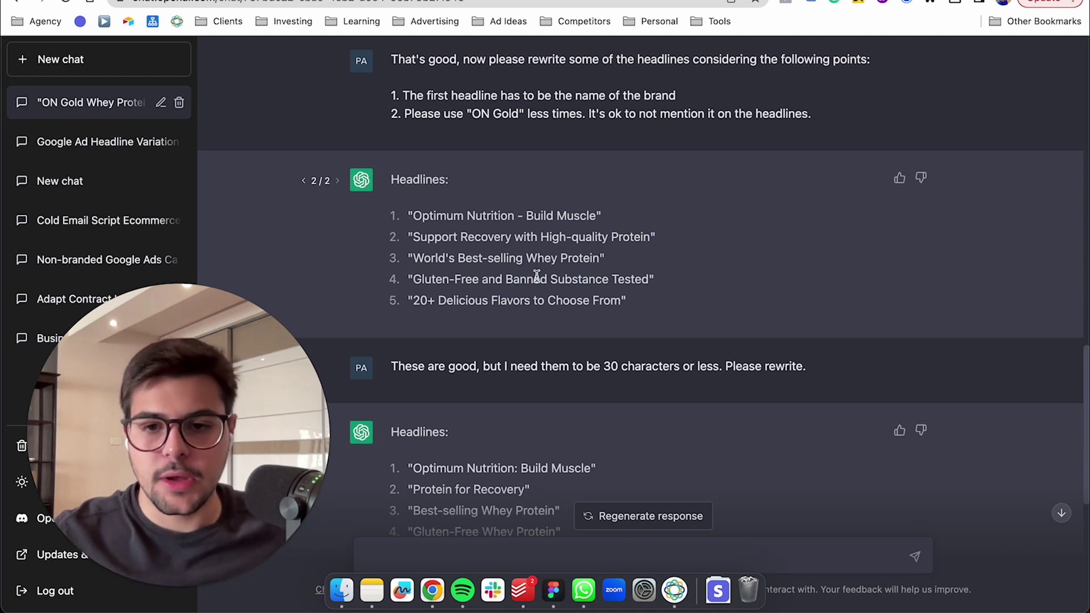
pyautogui.scroll(-1, 536, 275)
pyautogui.scroll(-1, 546, 270)
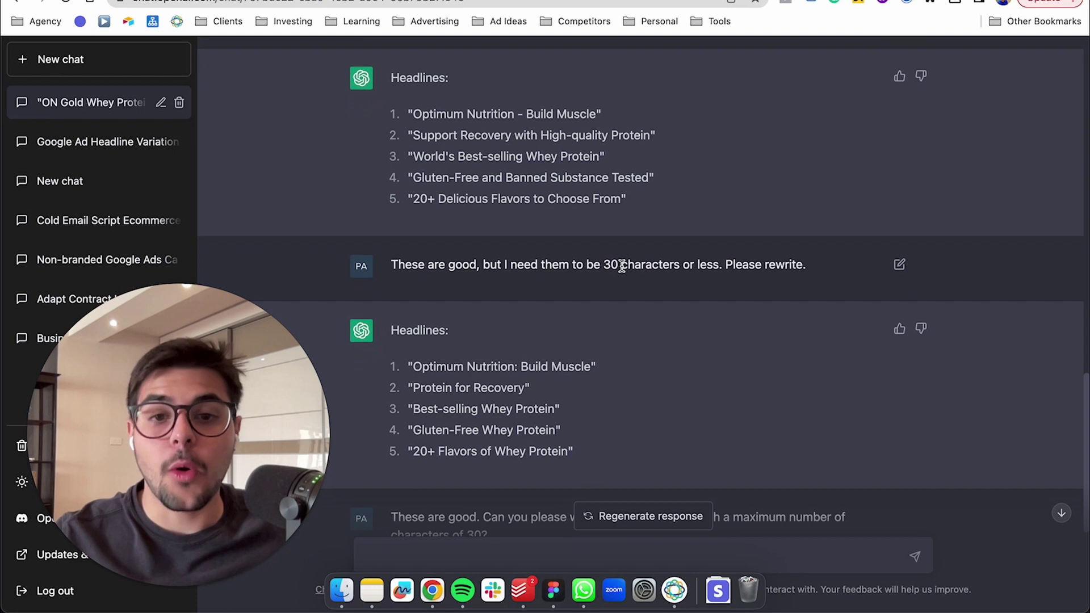
pyautogui.moveTo(394, 265); pyautogui.dragTo(806, 266)
pyautogui.scroll(-2, 463, 264)
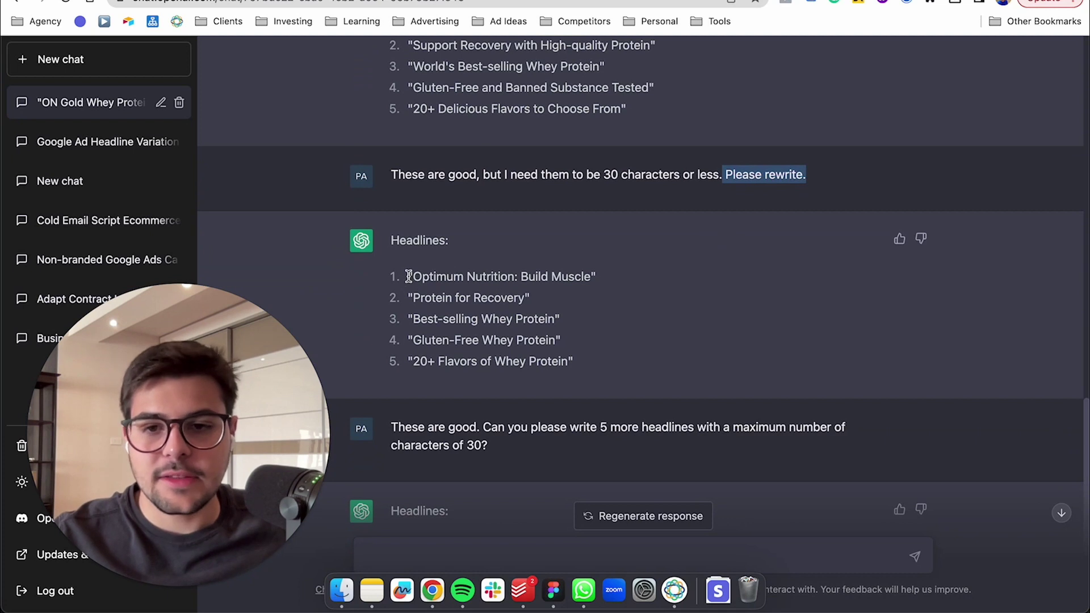
pyautogui.moveTo(407, 277); pyautogui.dragTo(612, 353)
pyautogui.scroll(-1, 633, 347)
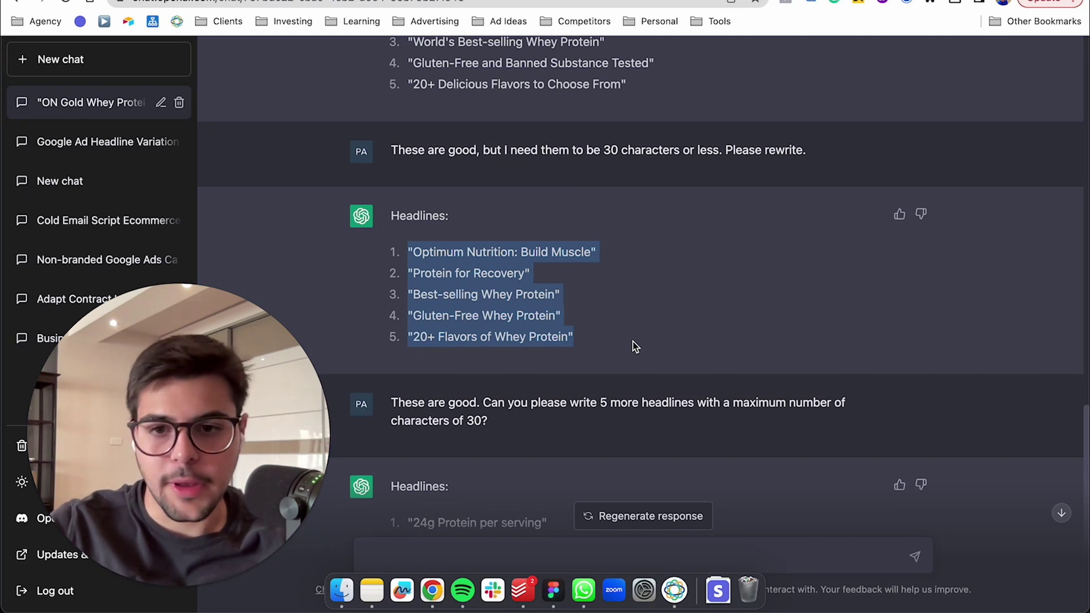
pyautogui.click(390, 258)
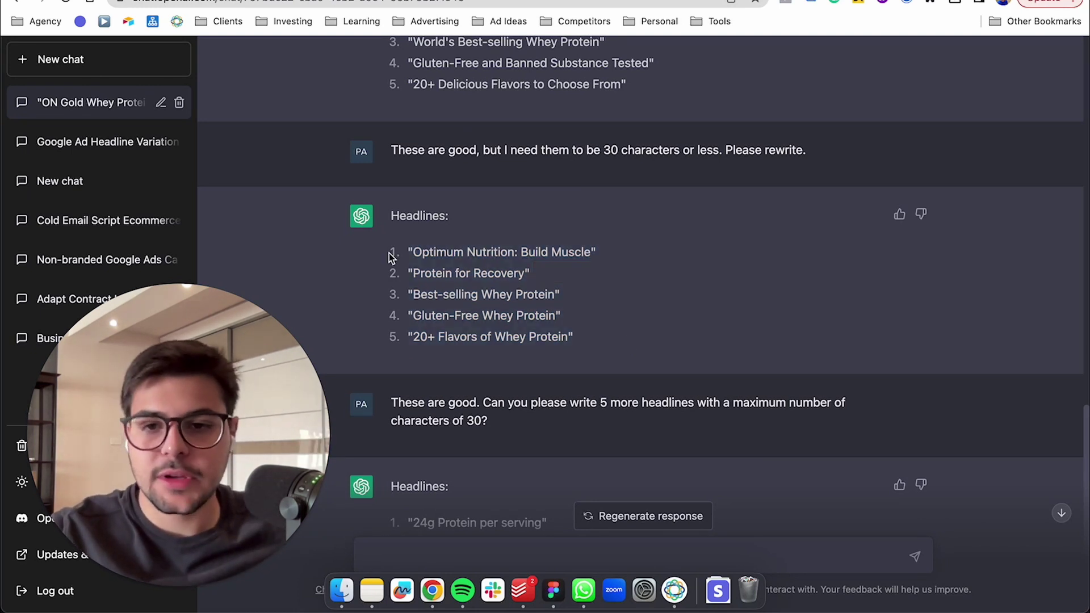
pyautogui.moveTo(406, 254); pyautogui.dragTo(596, 256)
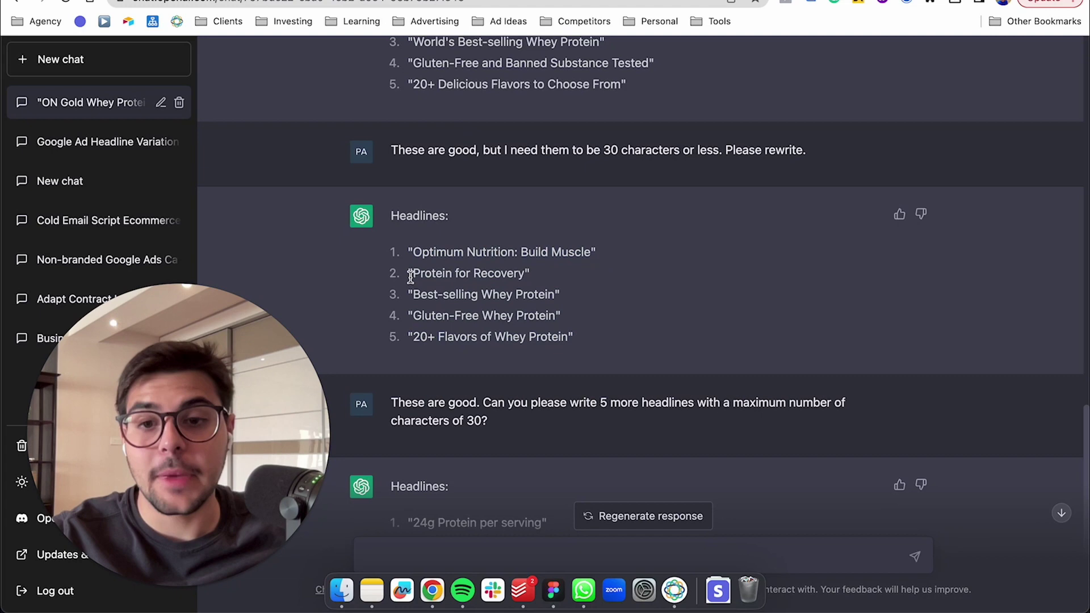
pyautogui.moveTo(408, 273); pyautogui.dragTo(530, 273)
pyautogui.scroll(-1, 539, 294)
pyautogui.scroll(-3, 536, 281)
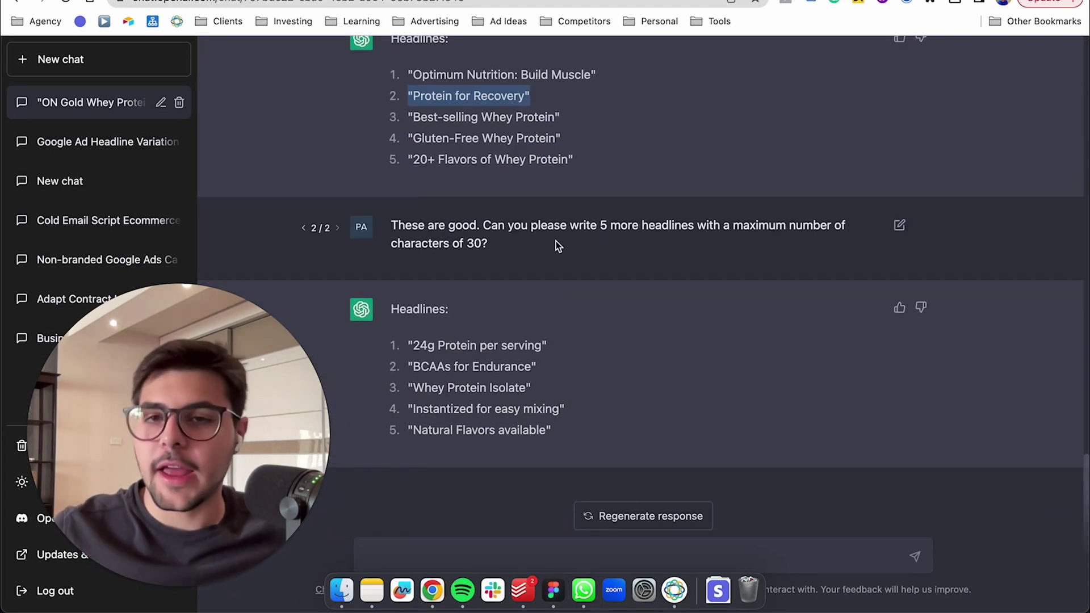
pyautogui.scroll(1, 558, 239)
pyautogui.click(587, 184)
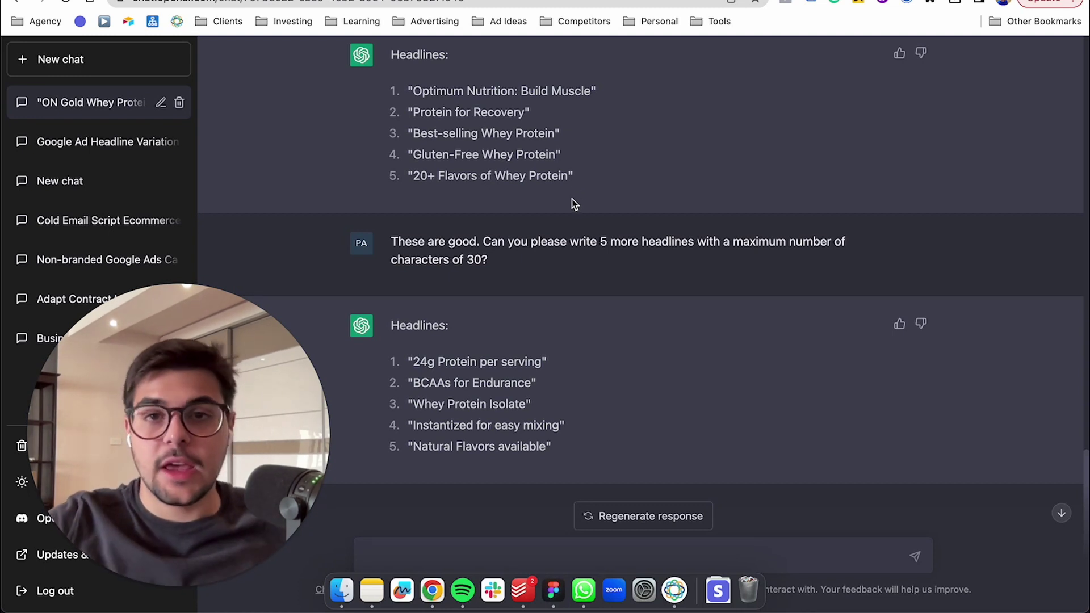
pyautogui.scroll(-1, 567, 231)
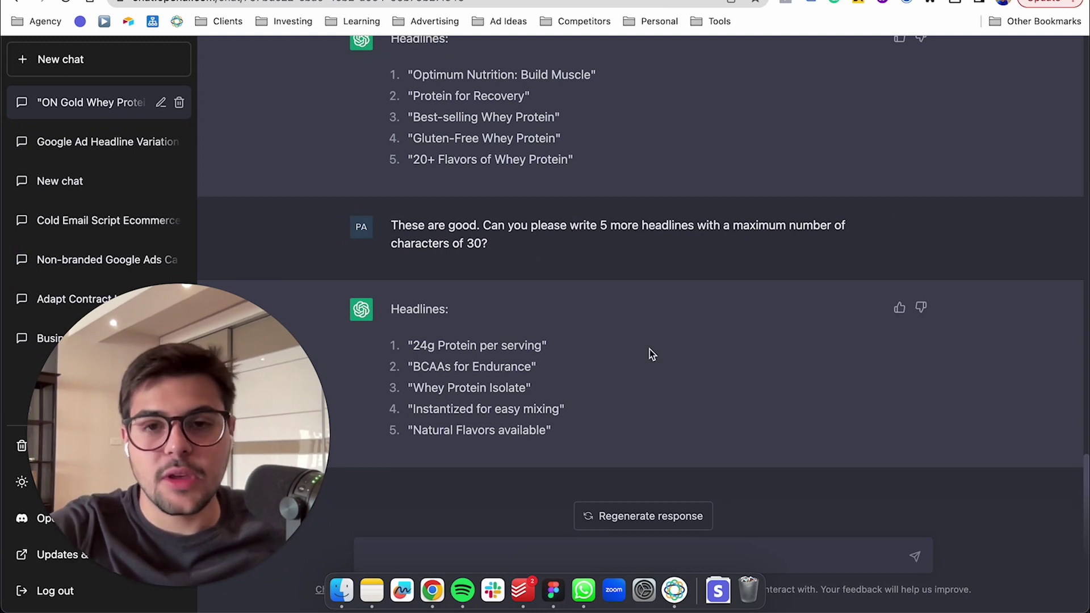
pyautogui.moveTo(413, 345); pyautogui.dragTo(543, 347)
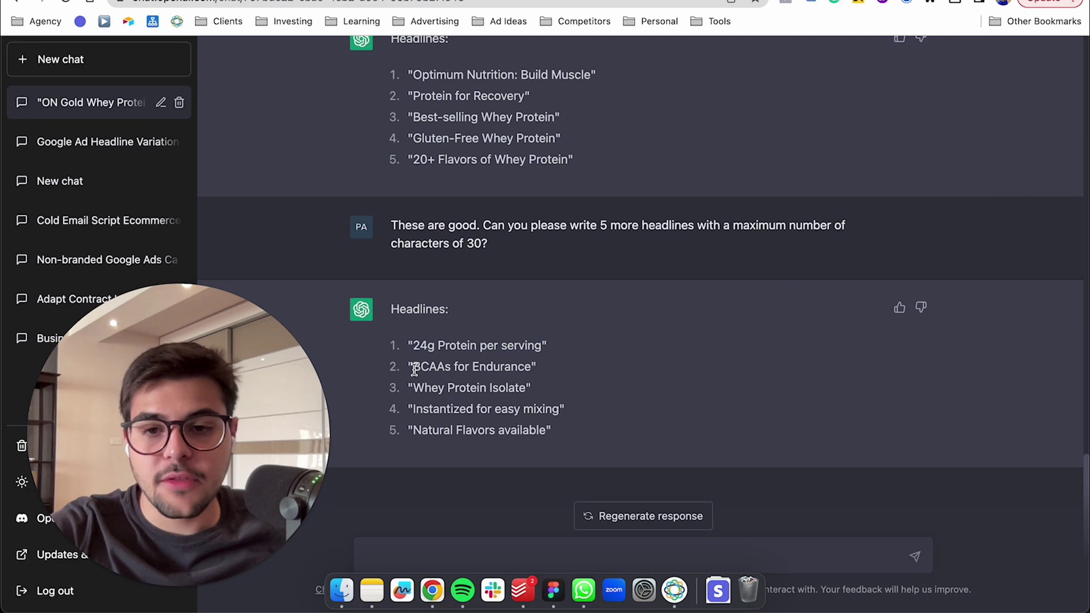
pyautogui.moveTo(414, 366); pyautogui.dragTo(536, 368)
pyautogui.moveTo(412, 387); pyautogui.dragTo(515, 394)
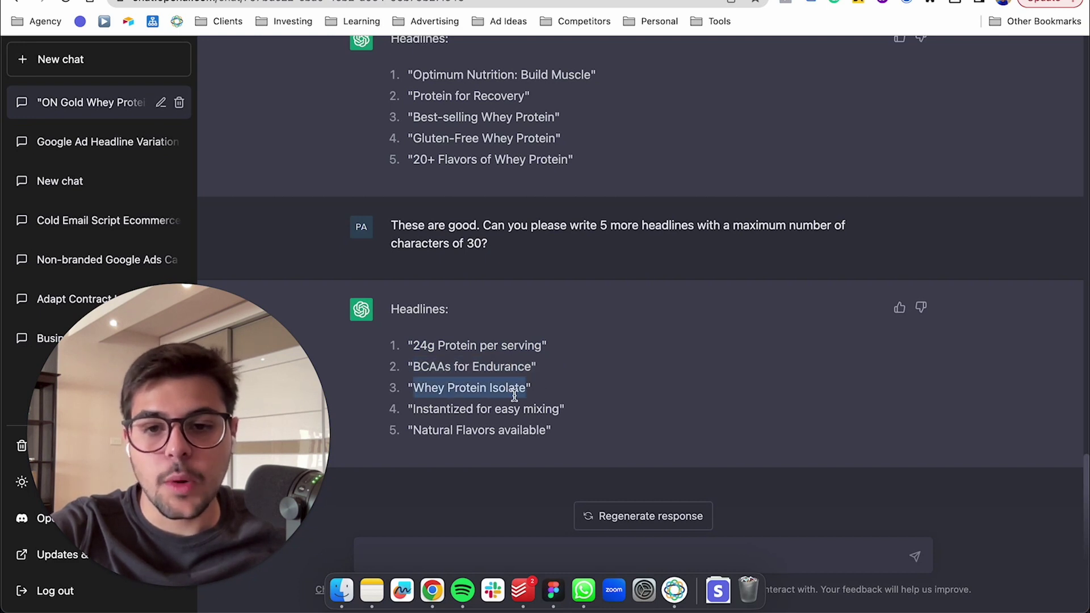
pyautogui.moveTo(418, 412); pyautogui.dragTo(562, 420)
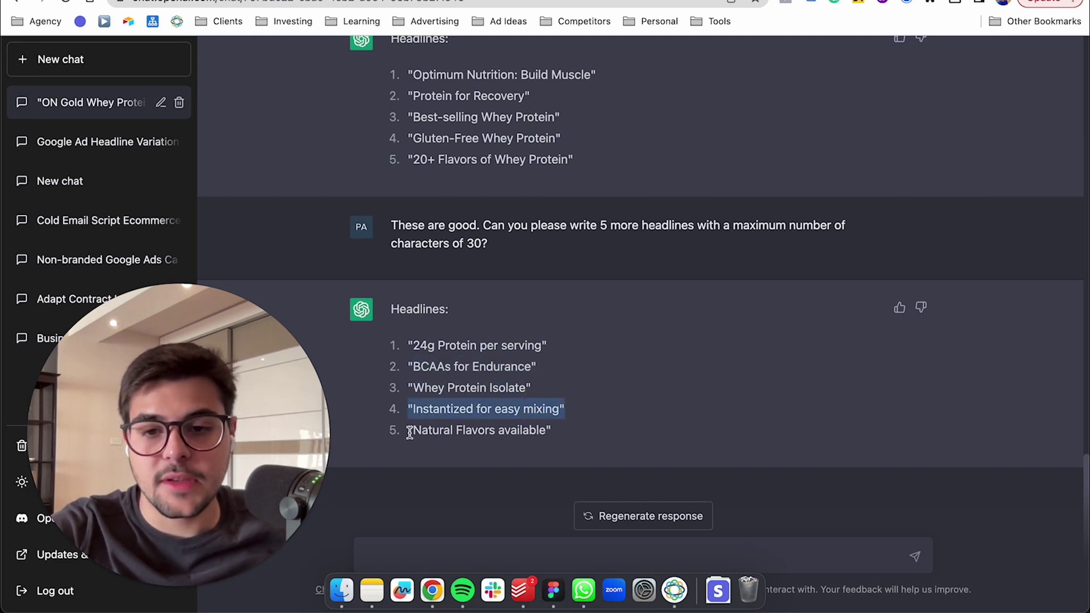
pyautogui.moveTo(410, 433); pyautogui.dragTo(552, 430)
pyautogui.click(672, 362)
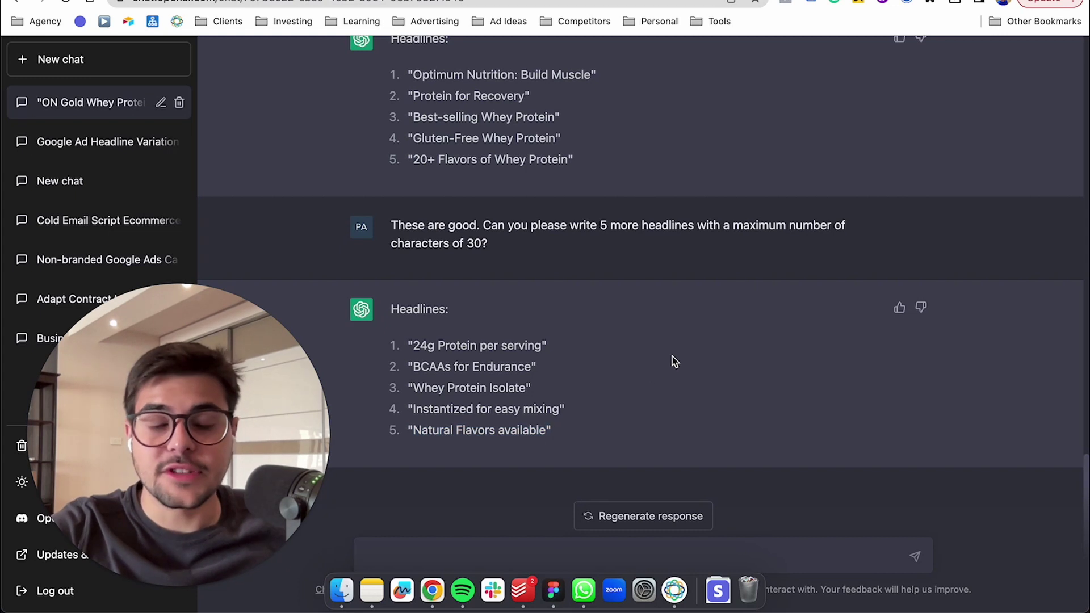